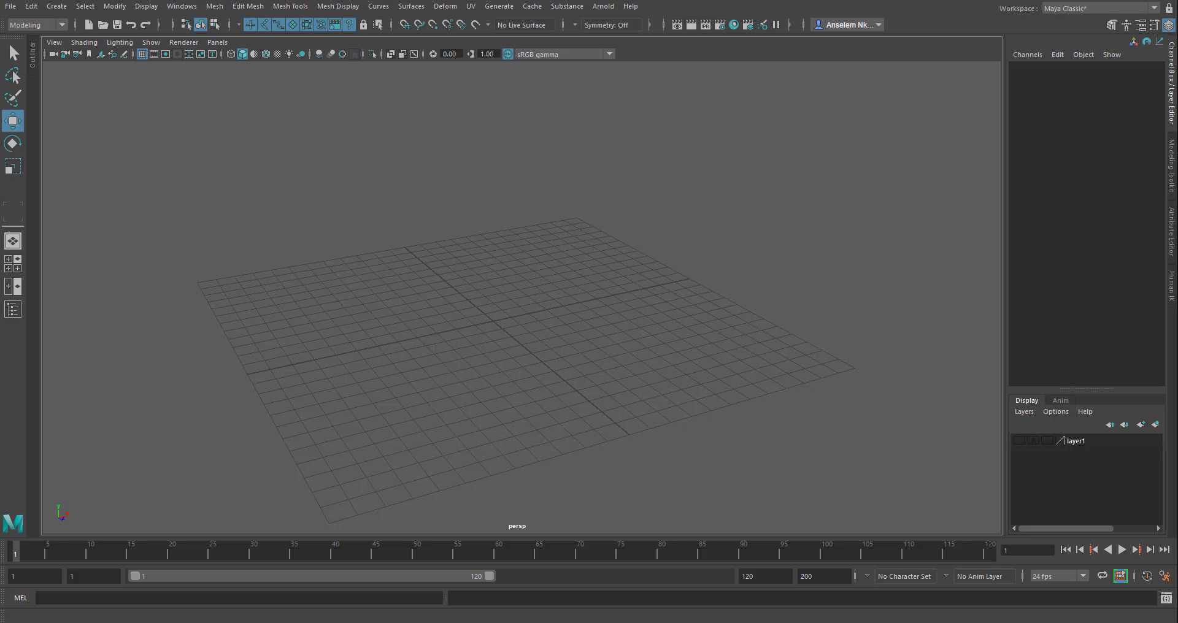
Zoom the empty perspective viewport in toward the ground grid.
scroll(394, 332, "up", 5)
Create a polygon cube, scale it uniformly to 7.259 and raise it to Translate Y 4.474.
right_click(411, 272, "shift")
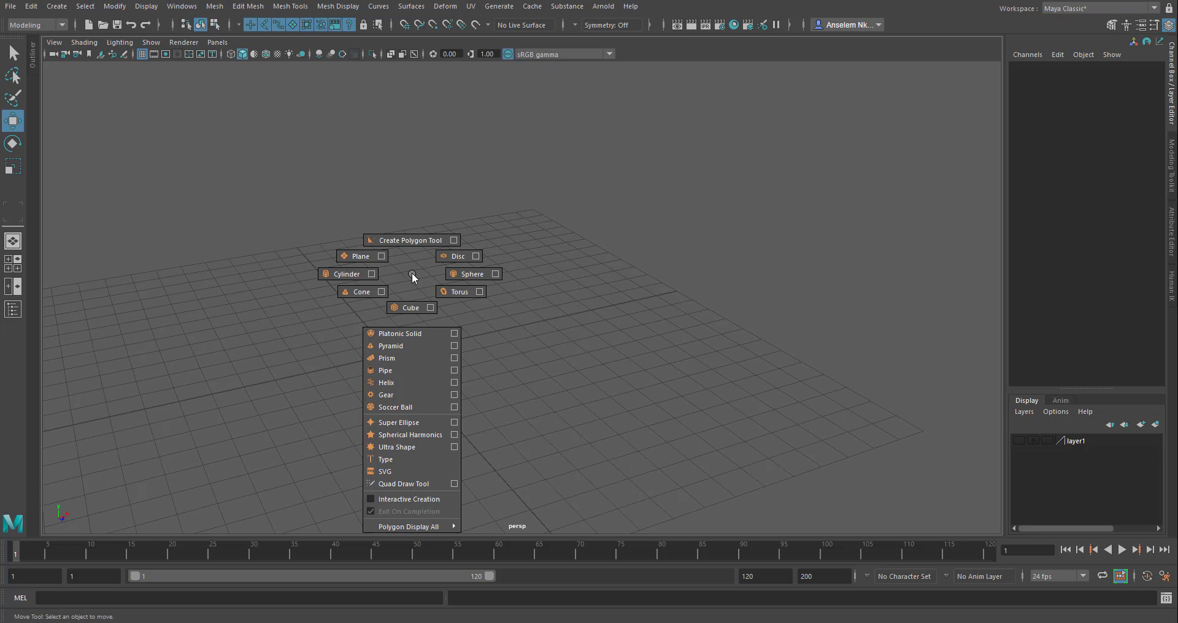
left_click(421, 311)
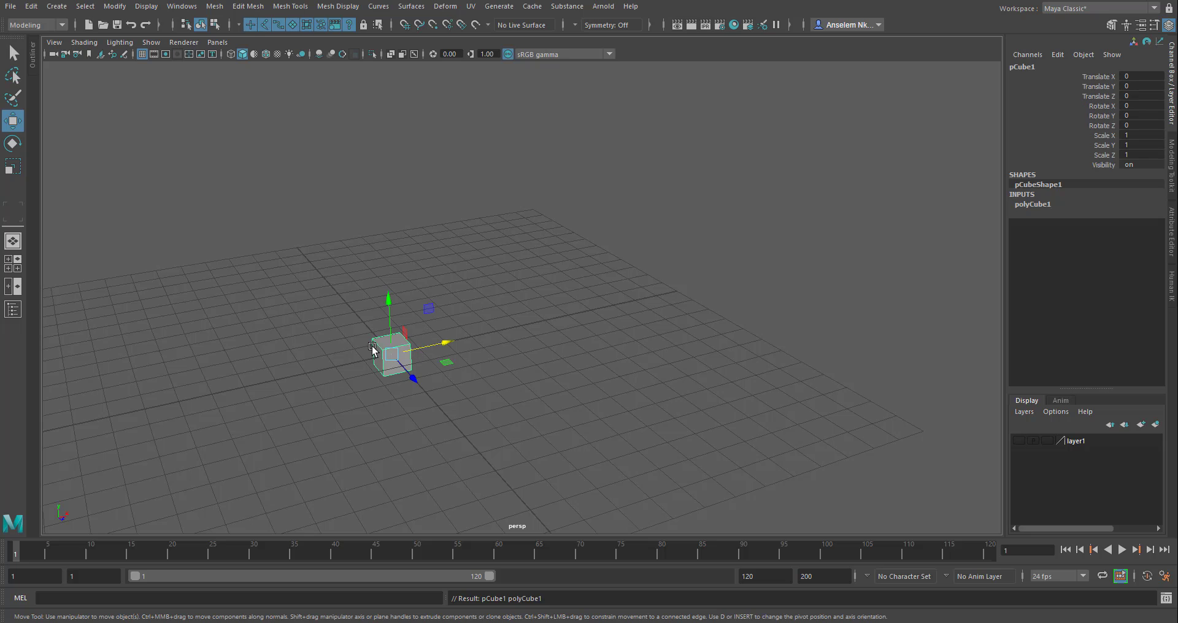
key("r")
left_click_drag(392, 354, 450, 386)
key("w")
right_click_drag(450, 386, 403, 386, "alt")
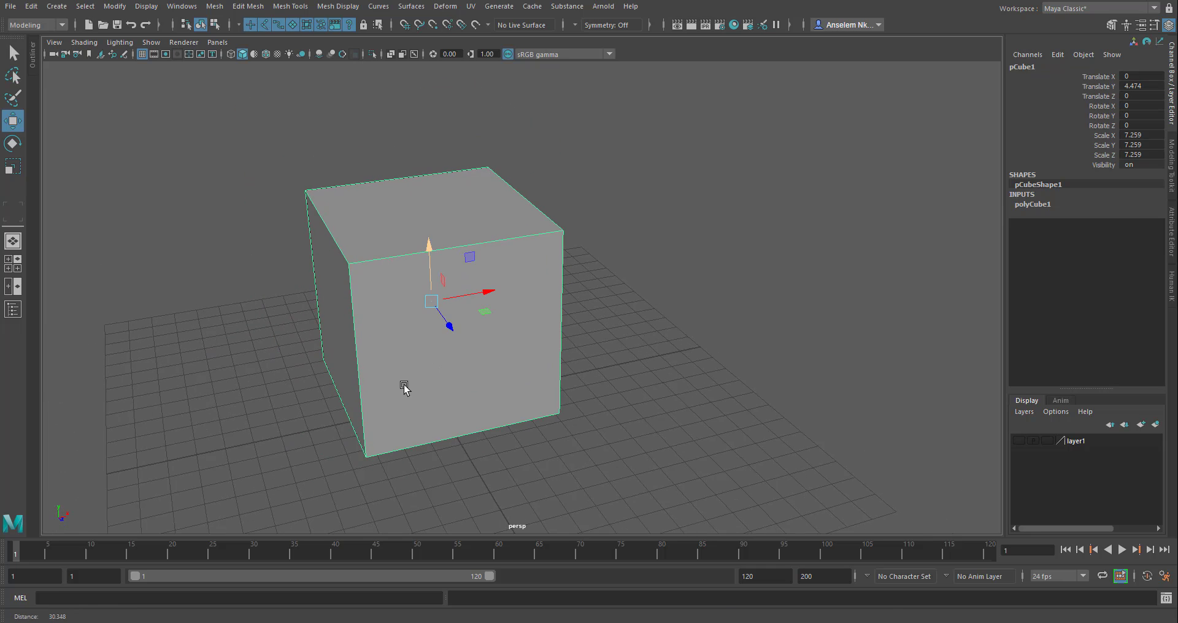
Set symmetry to Object X and pick Multi-Cut from the cube's marking menu.
left_click(579, 23)
left_click(605, 45)
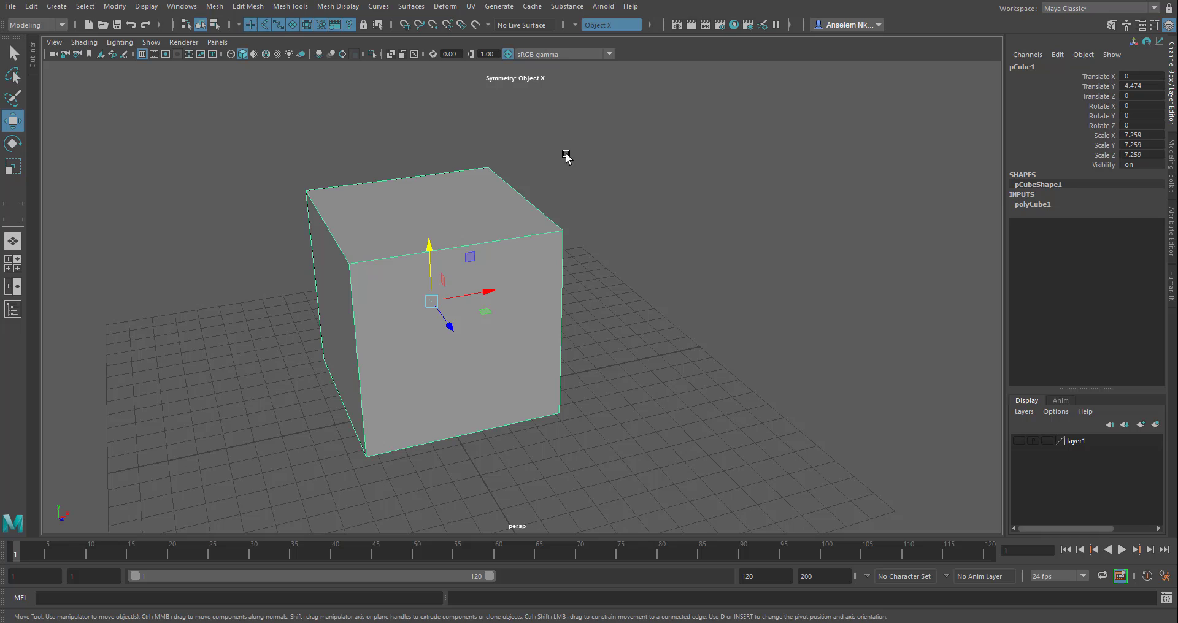
right_click(517, 203, "shift")
right_click_drag(439, 204, 439, 204, "shift")
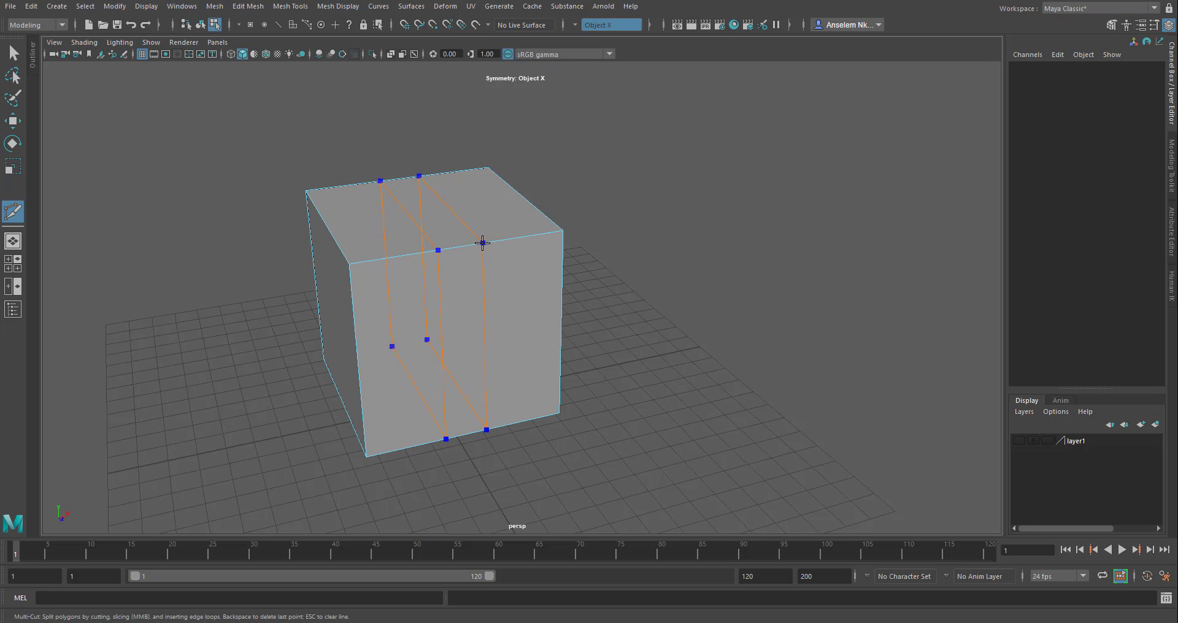
left_click(483, 243, "ctrl")
key("ctrl+z")
left_click_drag(536, 338, 463, 305, "alt")
scroll(515, 321, "up", 3)
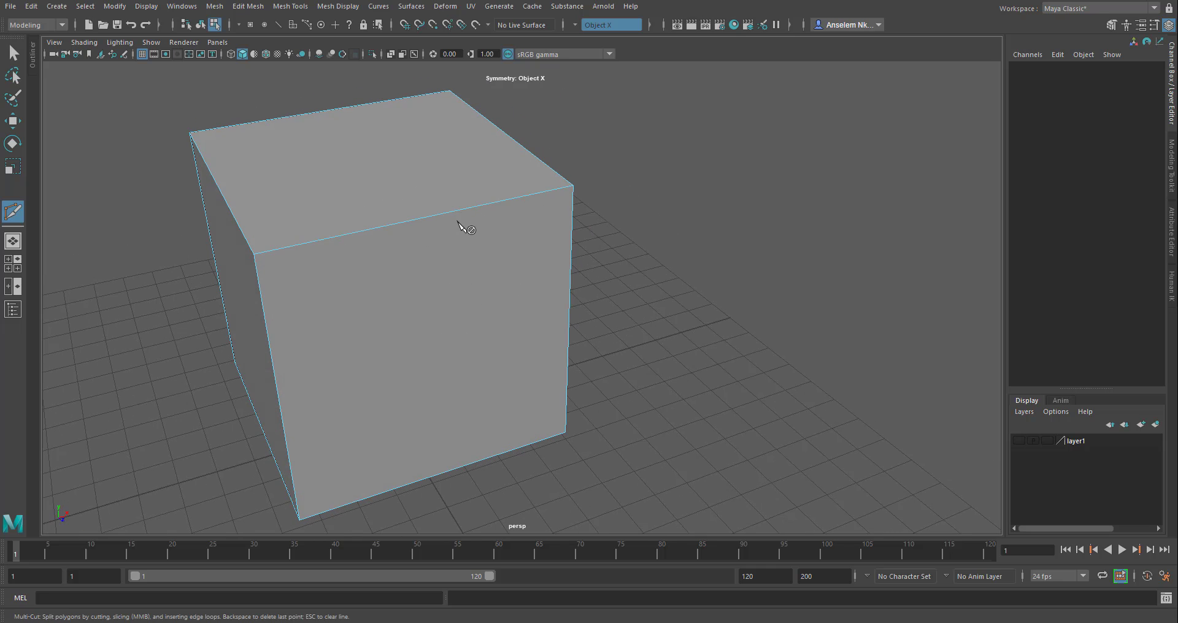
left_click(13, 54)
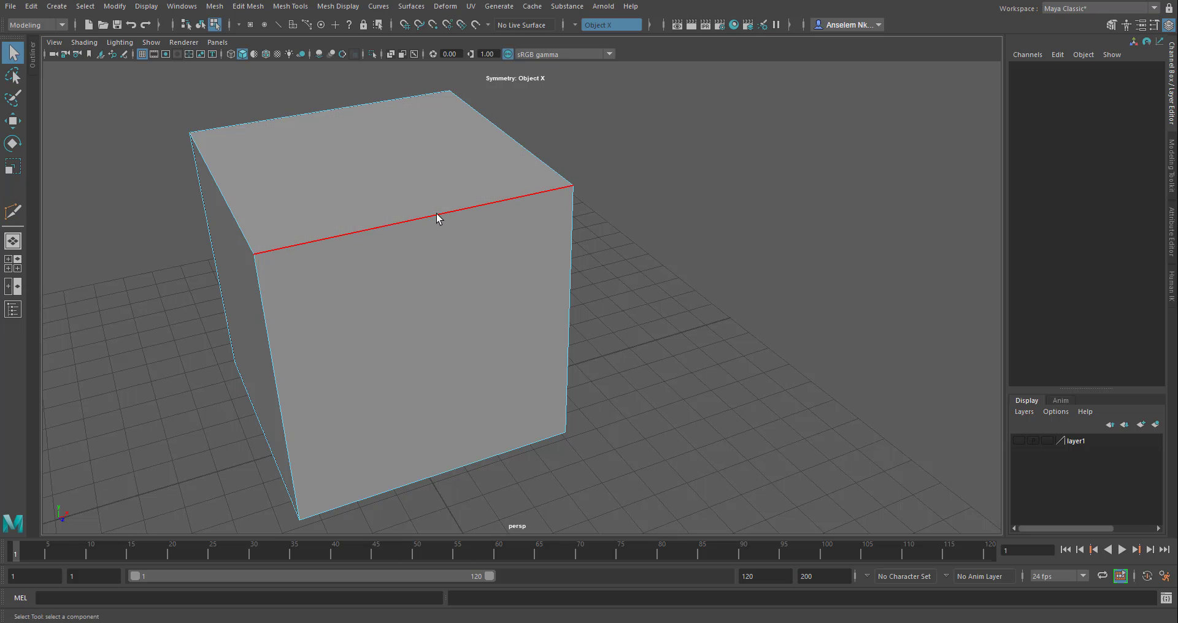
right_click(437, 215)
left_click(374, 215)
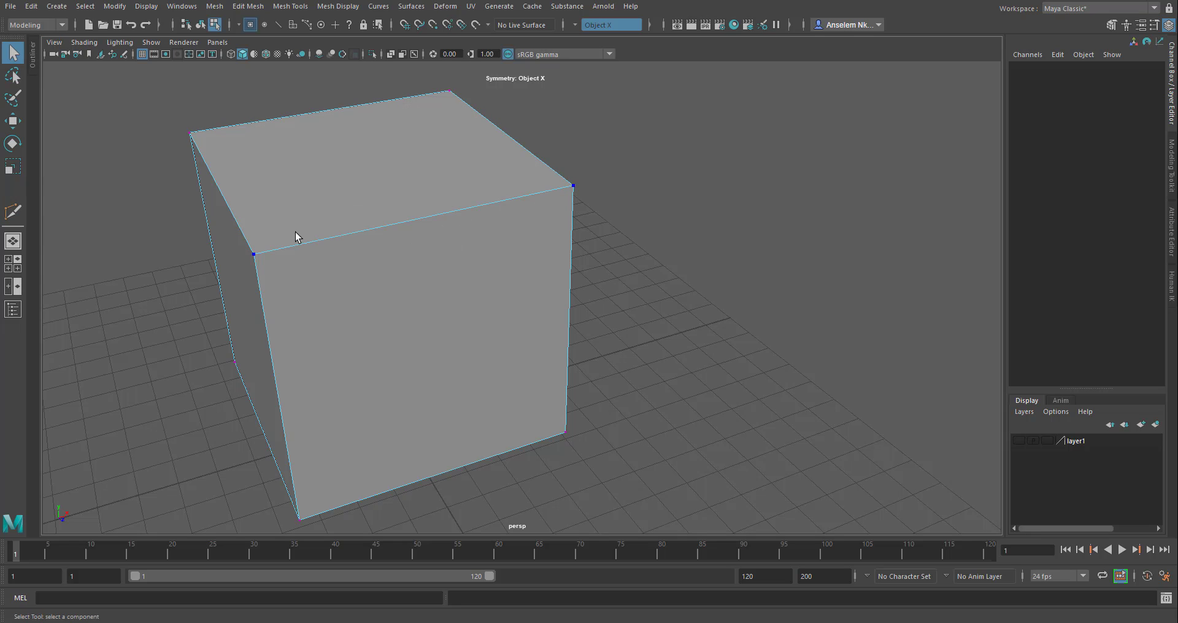
left_click(255, 254)
key("w")
left_click_drag(316, 241, 289, 240)
key("ctrl+z")
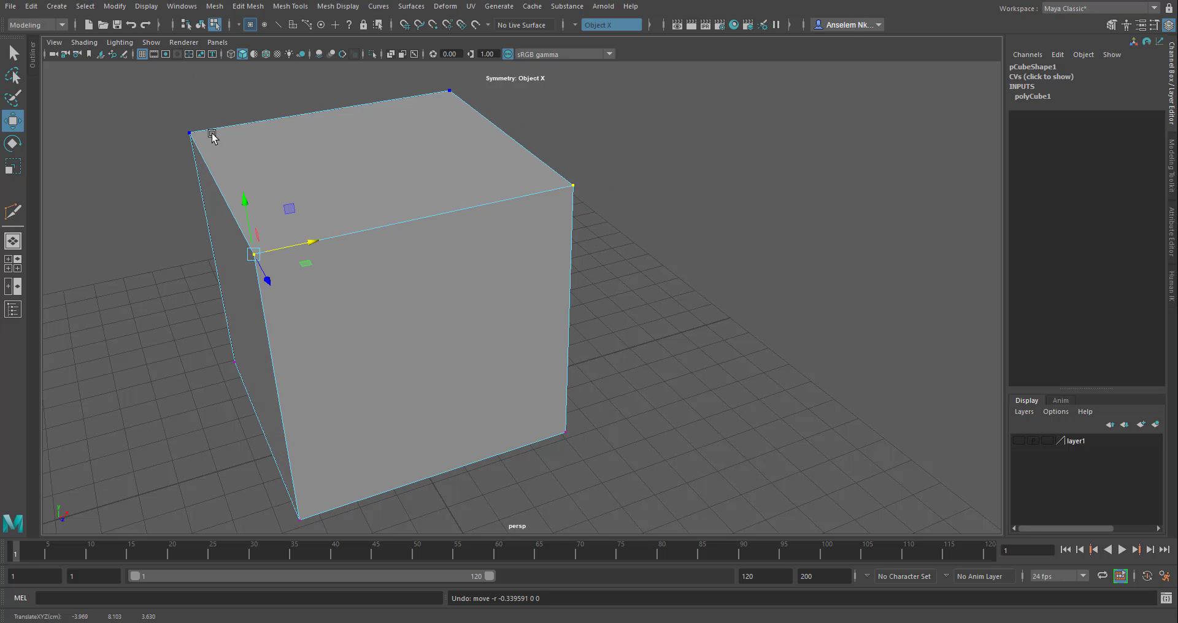
right_click_drag(287, 172, 279, 203)
left_click(237, 273)
left_click_drag(293, 300, 324, 284)
key("ctrl+z")
right_click_drag(265, 176, 218, 141)
left_click(231, 197)
left_click_drag(276, 177, 374, 202)
key("ctrl+z")
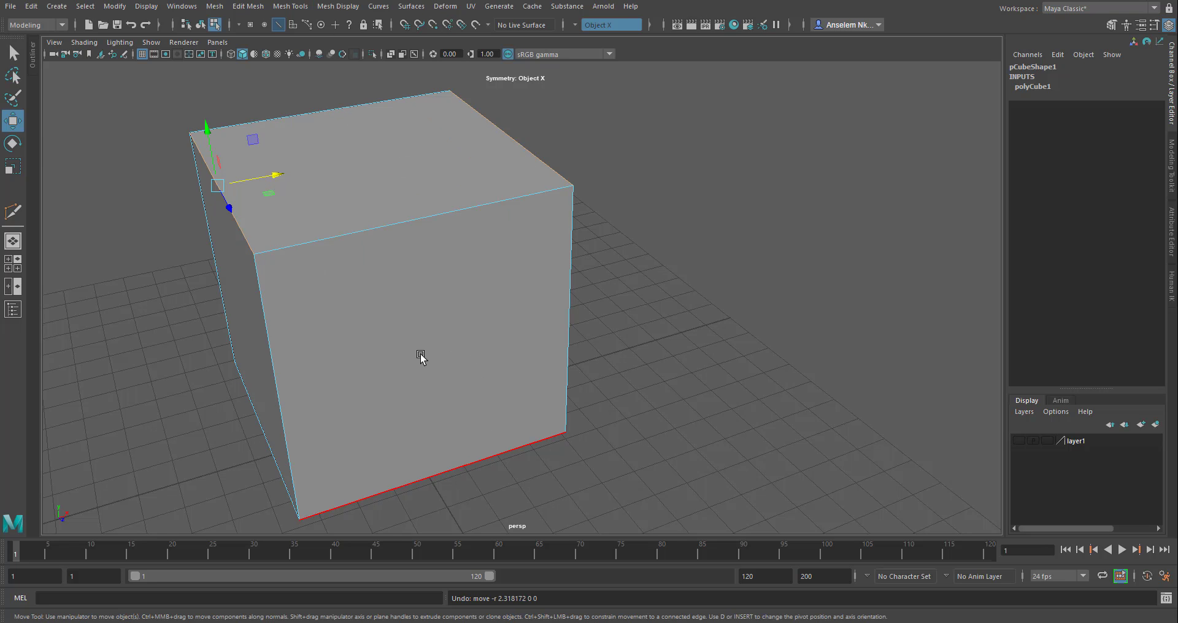
Try the edge loop tool, then select a front vertical edge and its mirror.
left_click(13, 212)
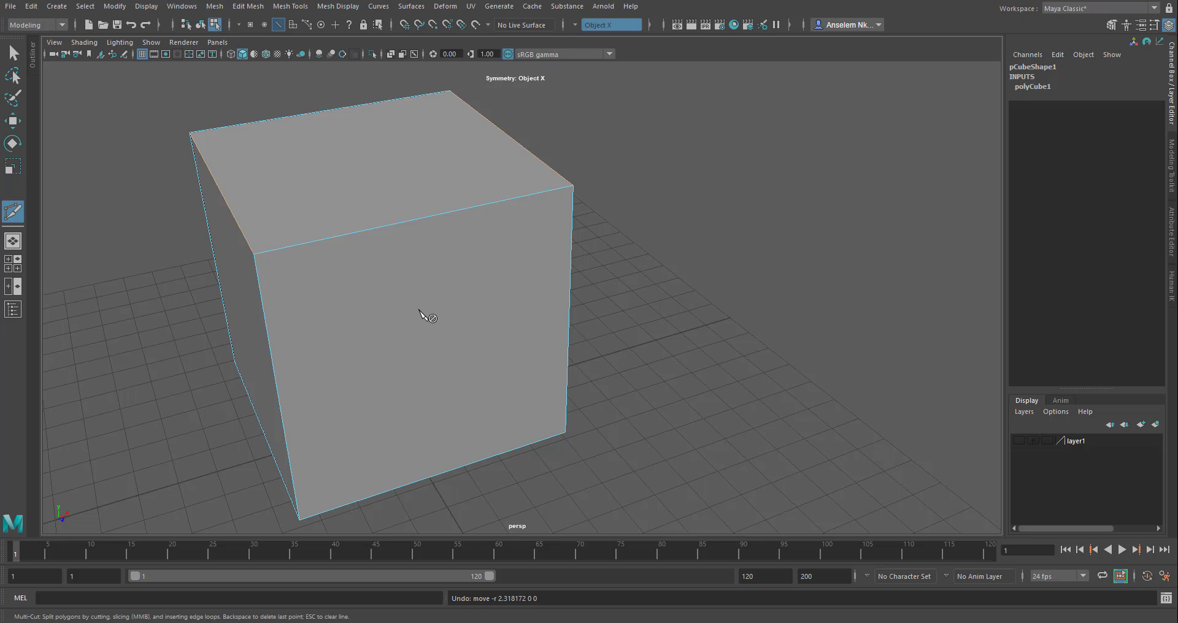
left_click(13, 54)
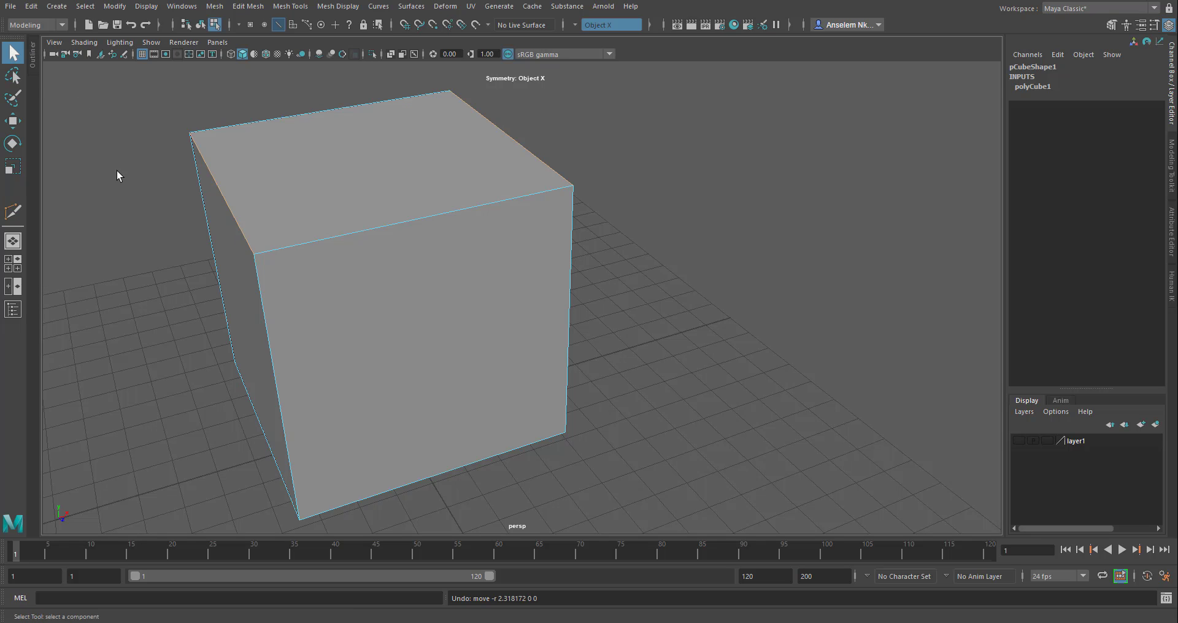
left_click(144, 241)
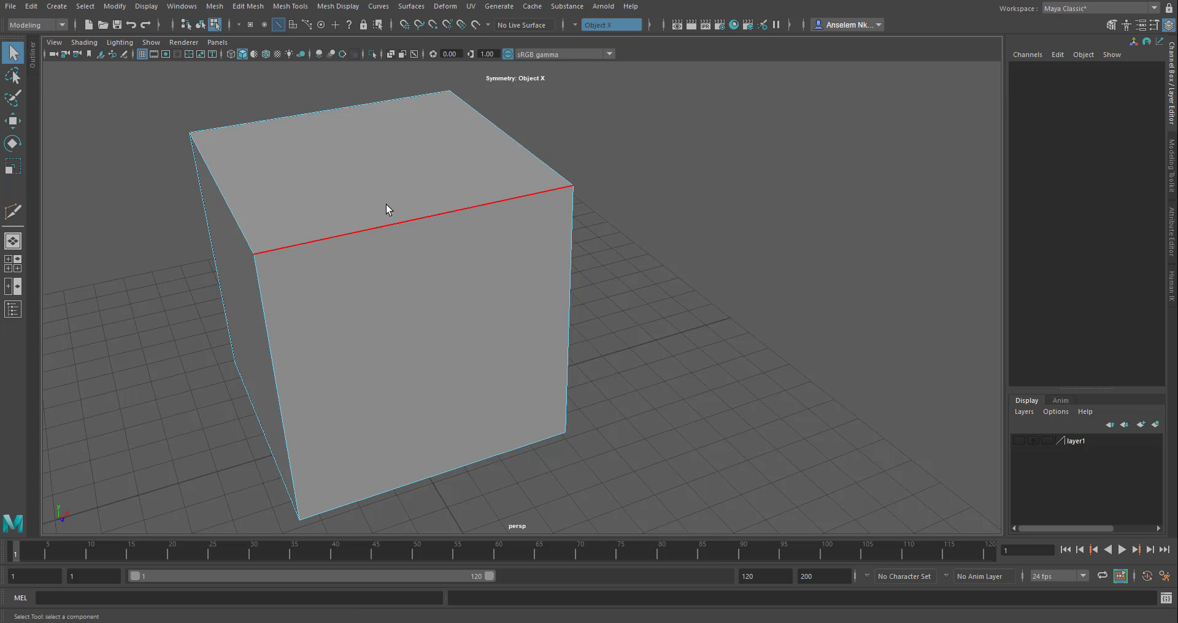
left_click(253, 238)
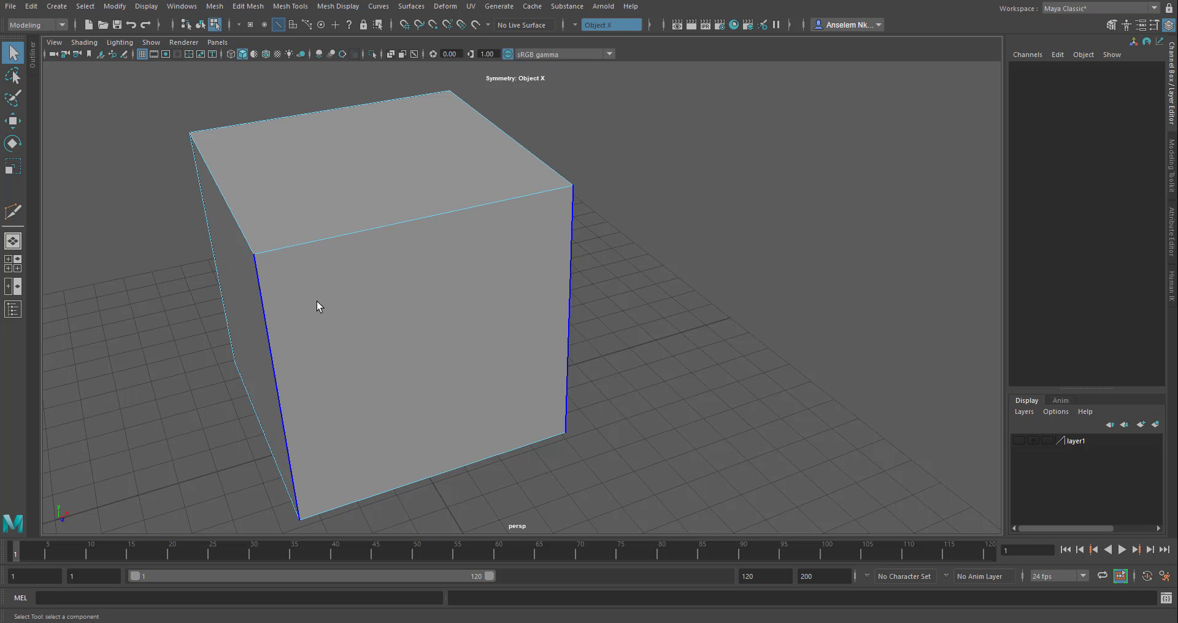
Return to Object Mode with pCube1 selected and orbit to a higher front view.
scroll(318, 307, "down", 5)
left_click_drag(348, 337, 225, 332, "alt")
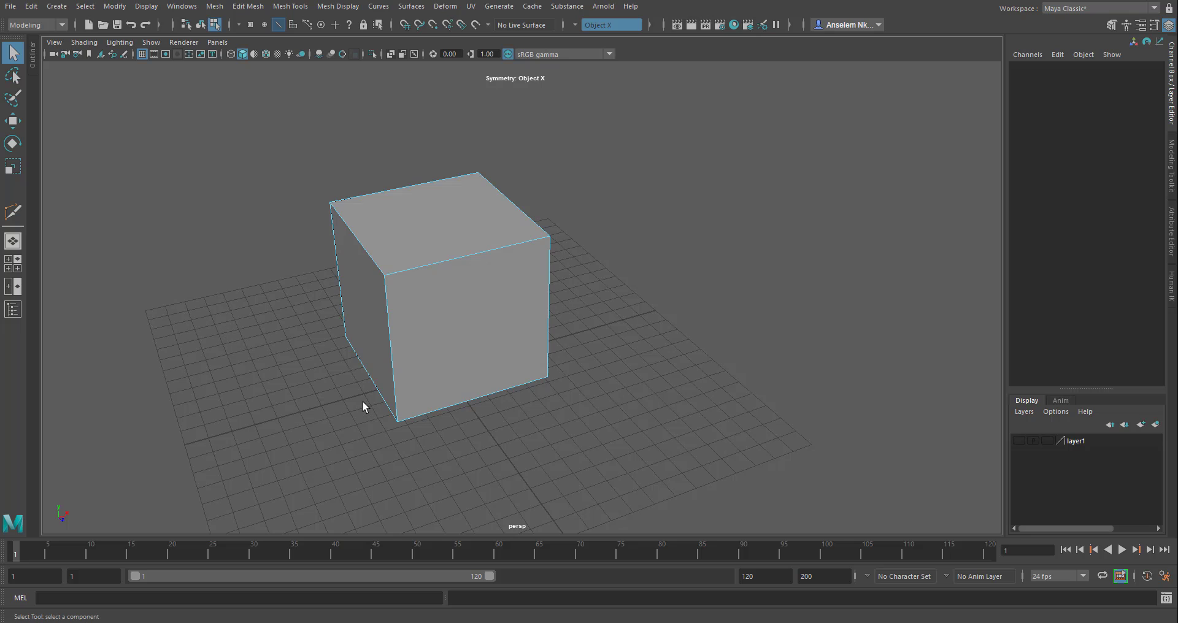
scroll(363, 401, "up", 3)
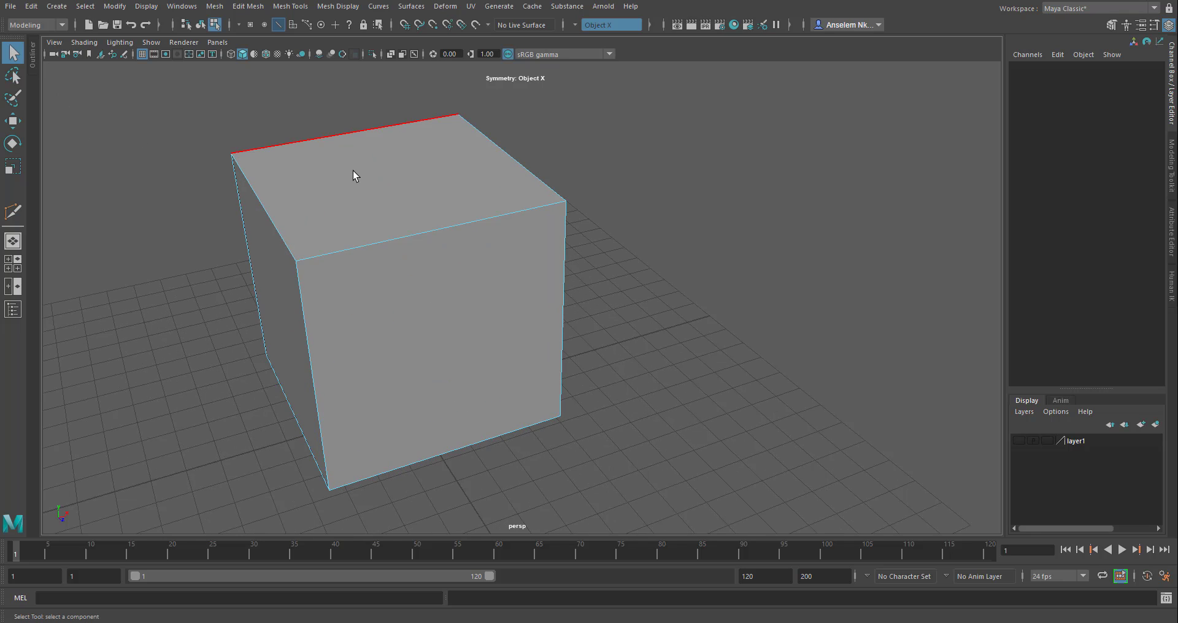
right_click_drag(352, 176, 430, 154)
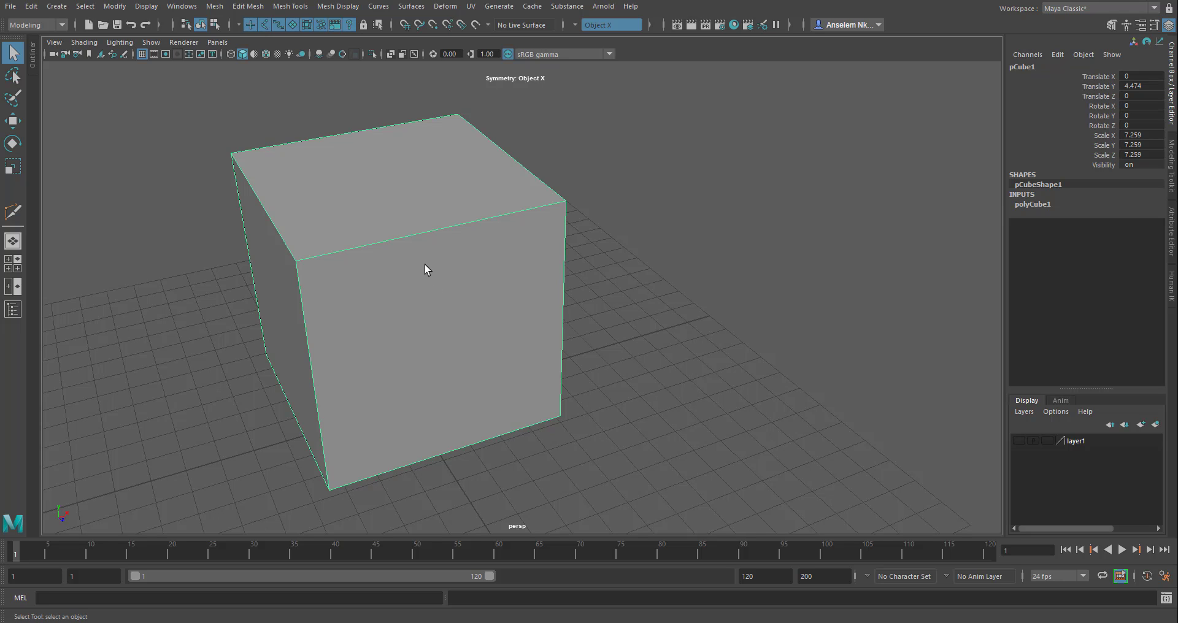
left_click_drag(436, 268, 423, 270, "alt")
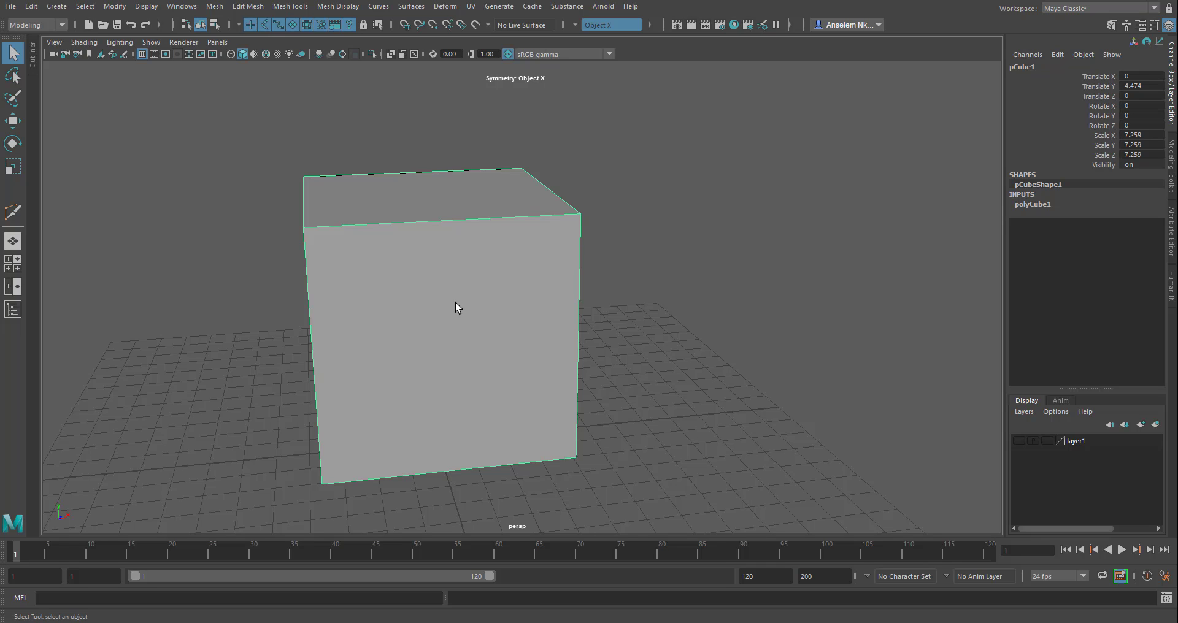
left_click_drag(388, 297, 444, 349, "alt")
Make the cube live and draw a mirrored quad on its front face with Quad Draw.
left_click(473, 24)
scroll(452, 331, "up", 5)
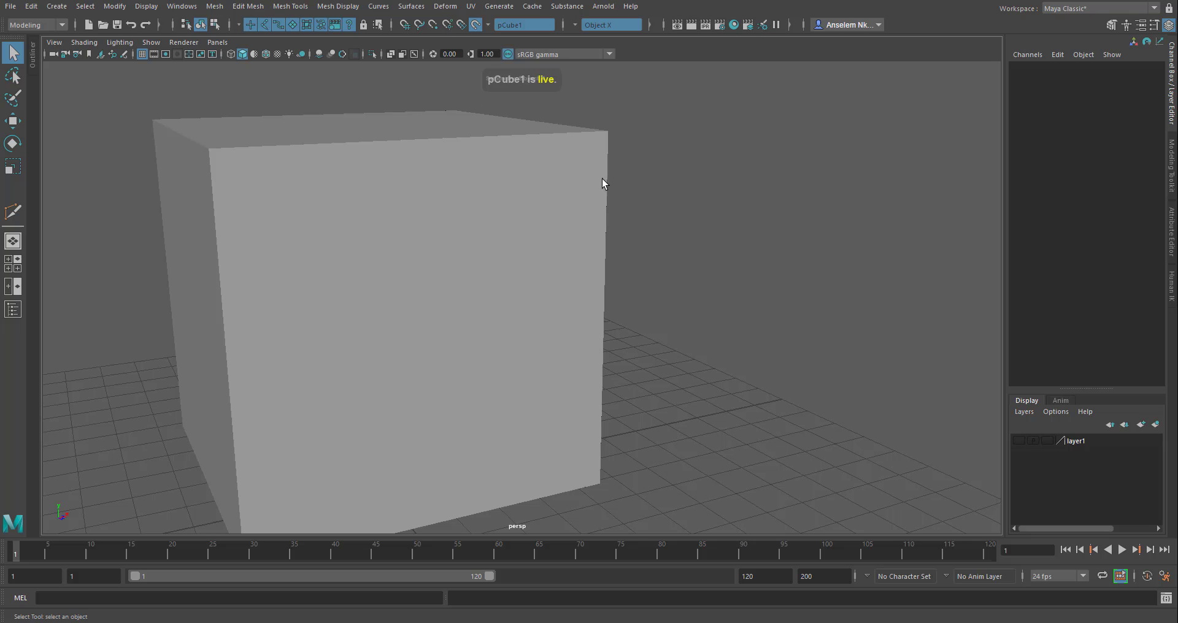
right_click_drag(650, 165, 629, 380, "shift")
left_click_drag(510, 366, 494, 366, "alt")
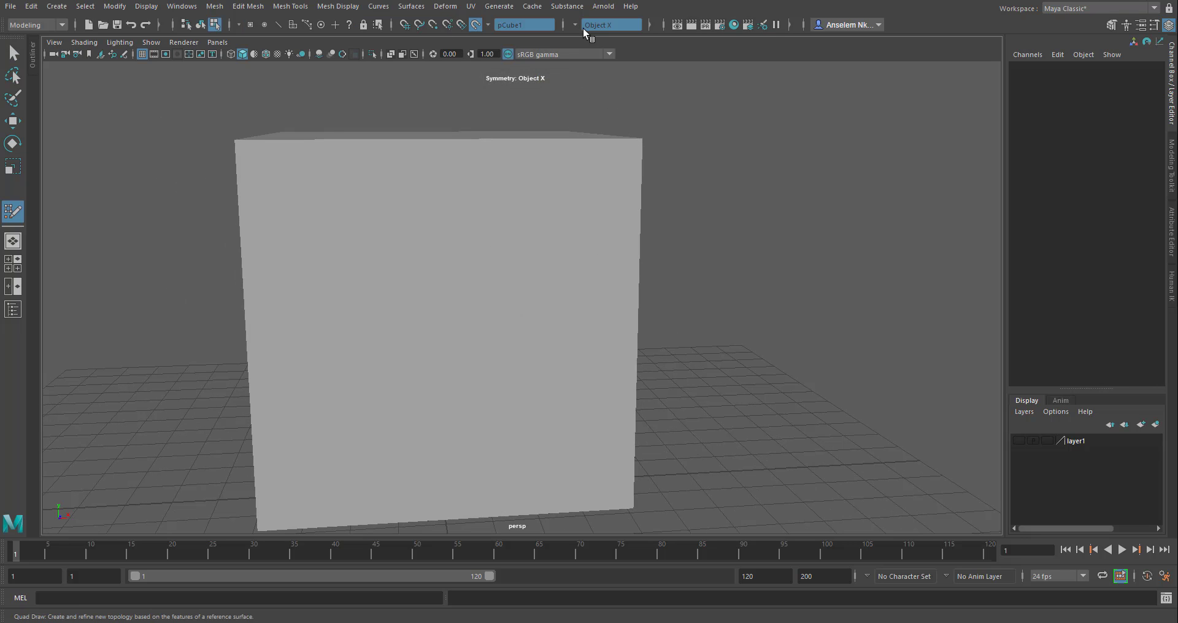
left_click(532, 283)
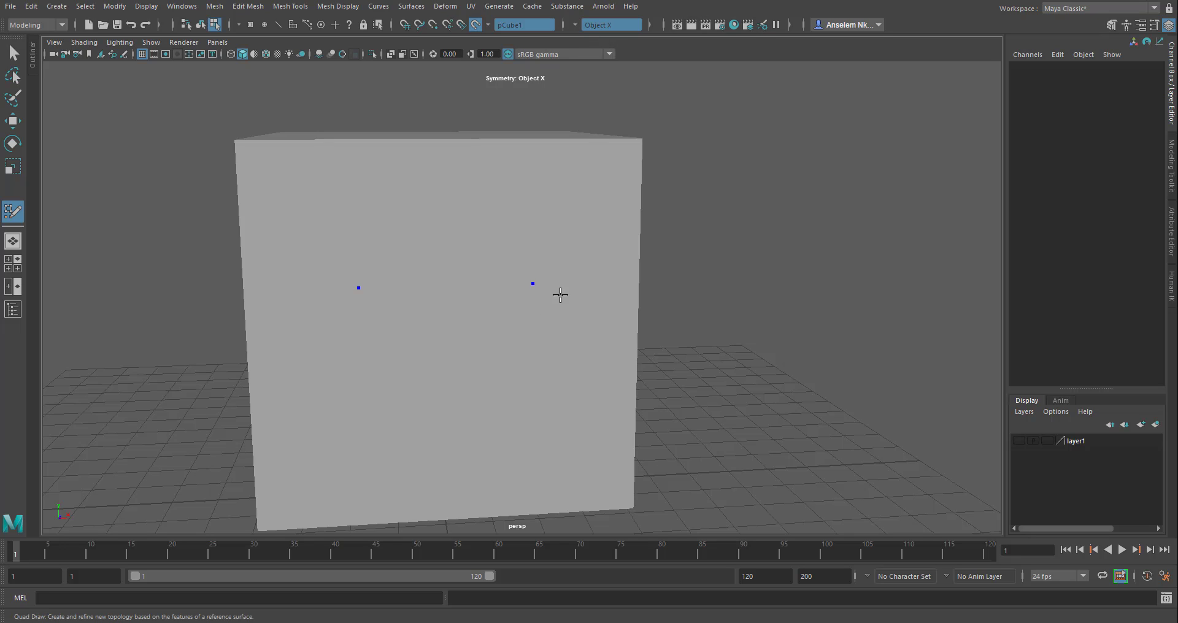
left_click(611, 281)
left_click(557, 302, "shift")
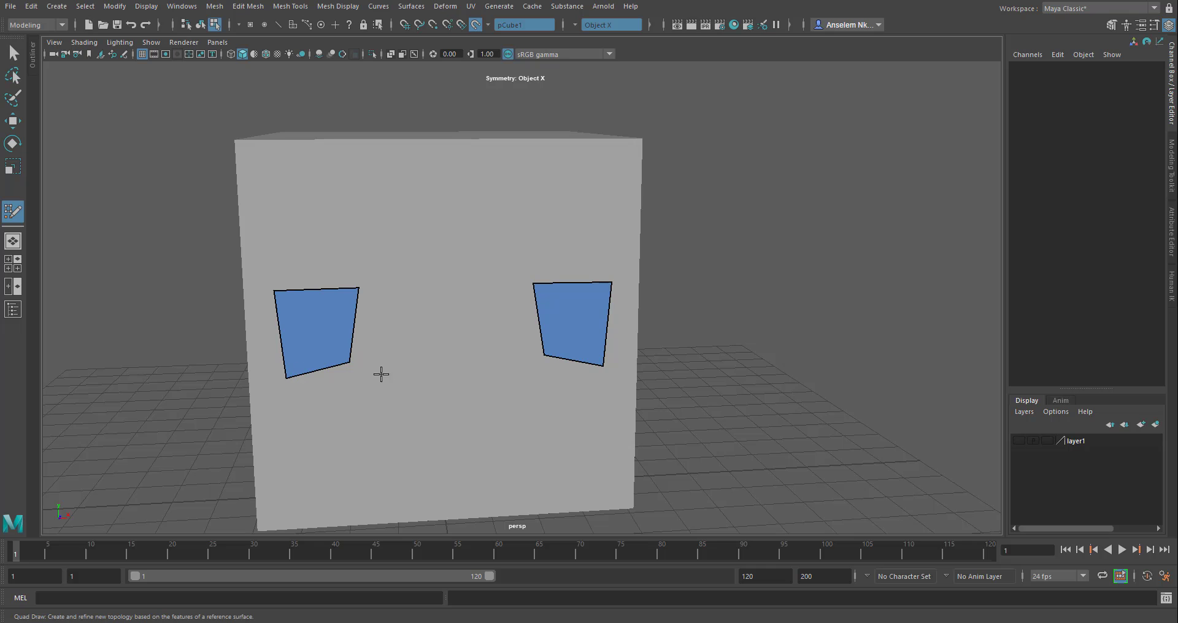
Stretch the mirrored quads' edges down to the cube's base and up to its top.
left_click_drag(349, 363, 359, 378)
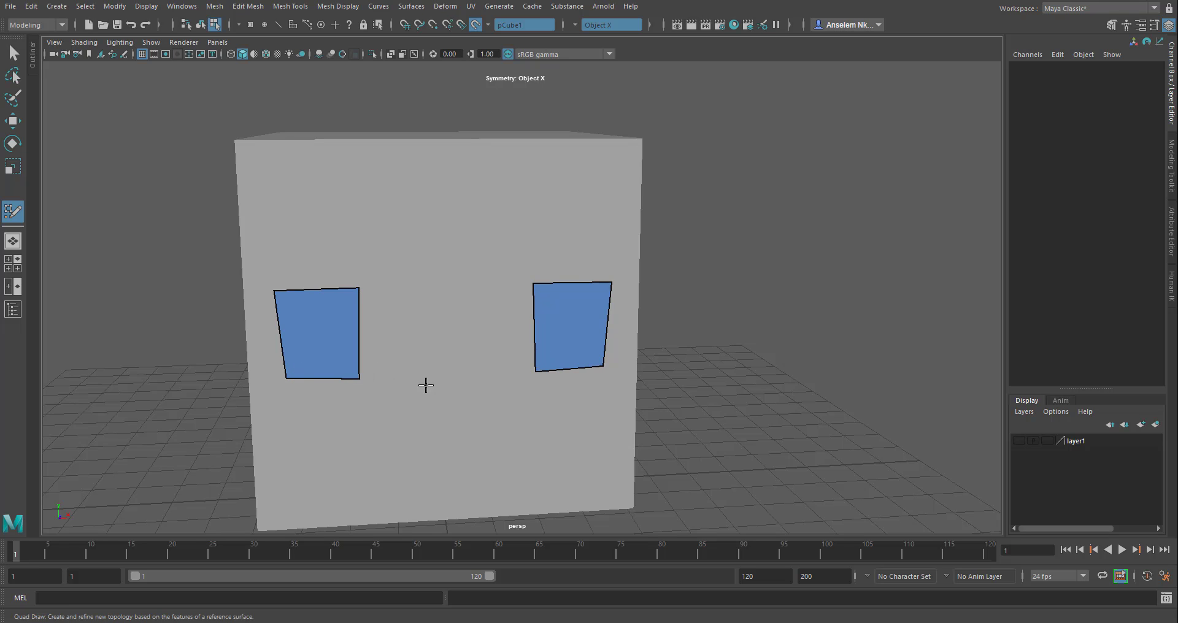
right_click_drag(431, 373, 381, 341, "alt")
left_click_drag(382, 335, 359, 454)
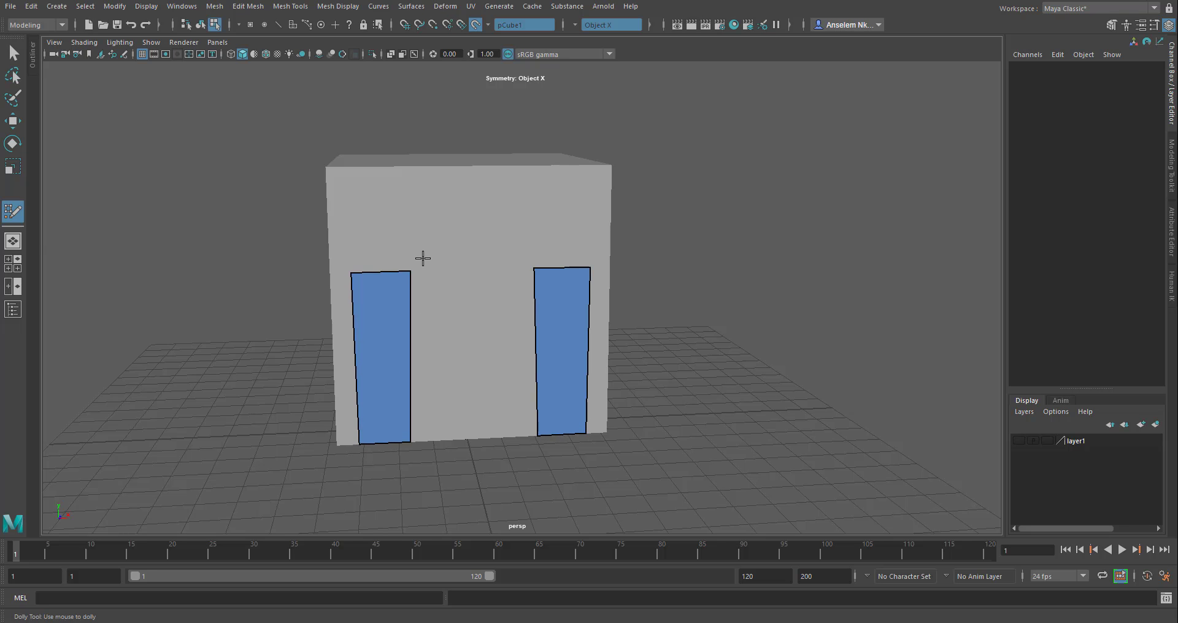
left_click_drag(381, 272, 376, 171)
left_click_drag(403, 249, 419, 290, "alt")
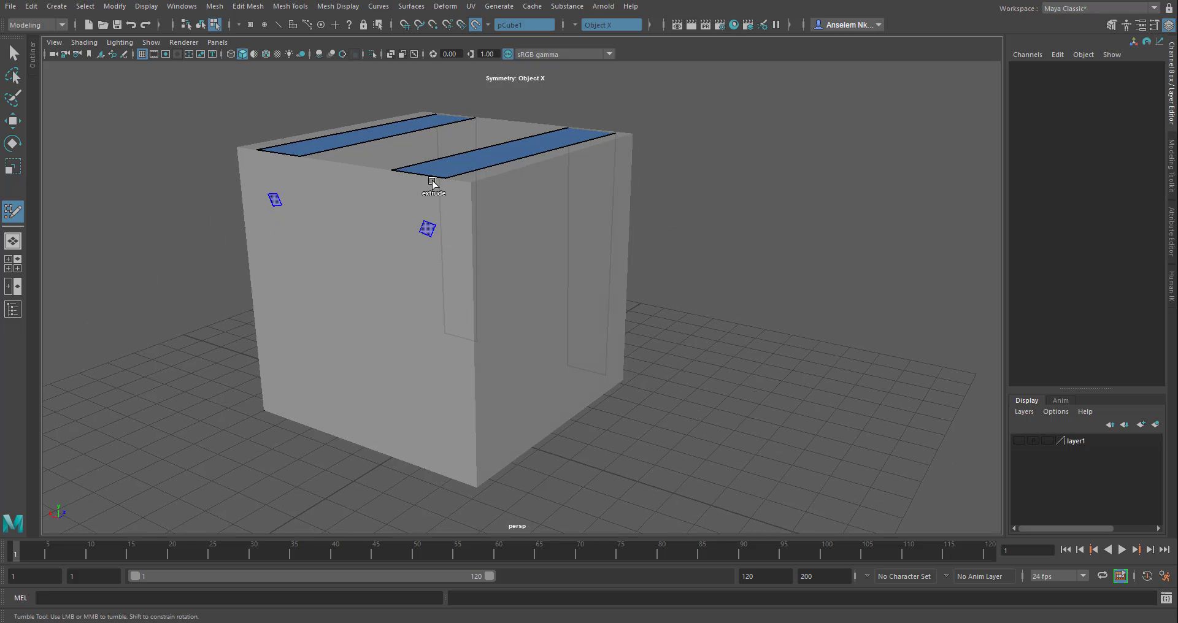
Extend both mirrored strips over the cube's top and down its far face, then add an edge loop.
left_click_drag(432, 179, 444, 83, "ctrl")
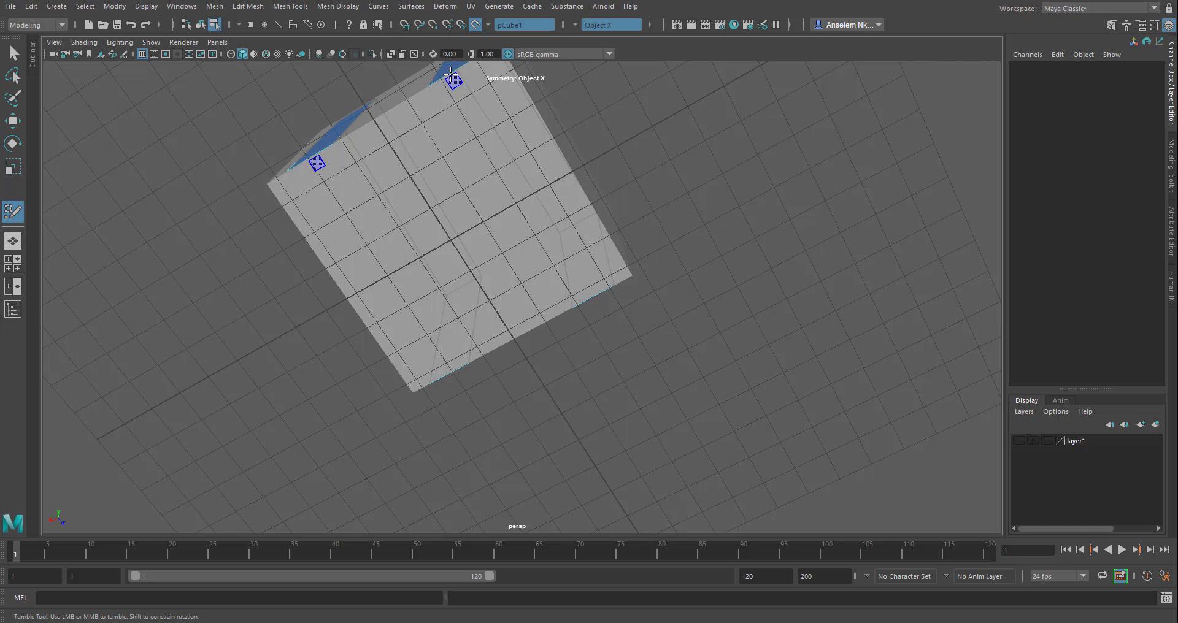
left_click_drag(447, 70, 563, 268, "ctrl")
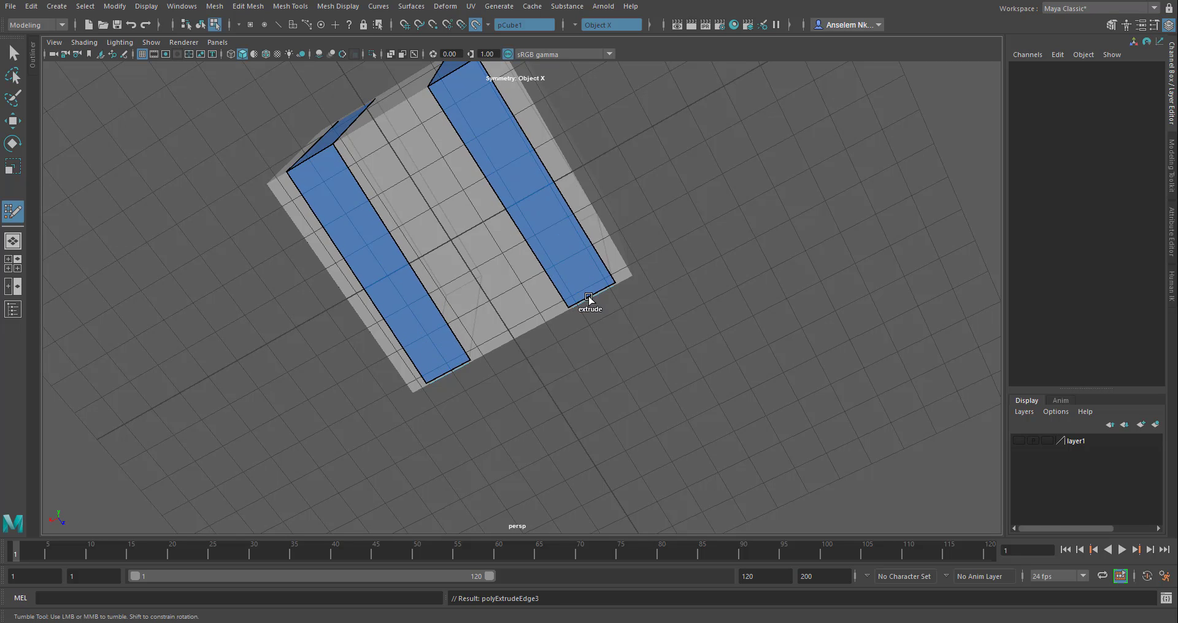
left_click_drag(681, 221, 447, 362, "alt")
scroll(487, 256, "up", 3)
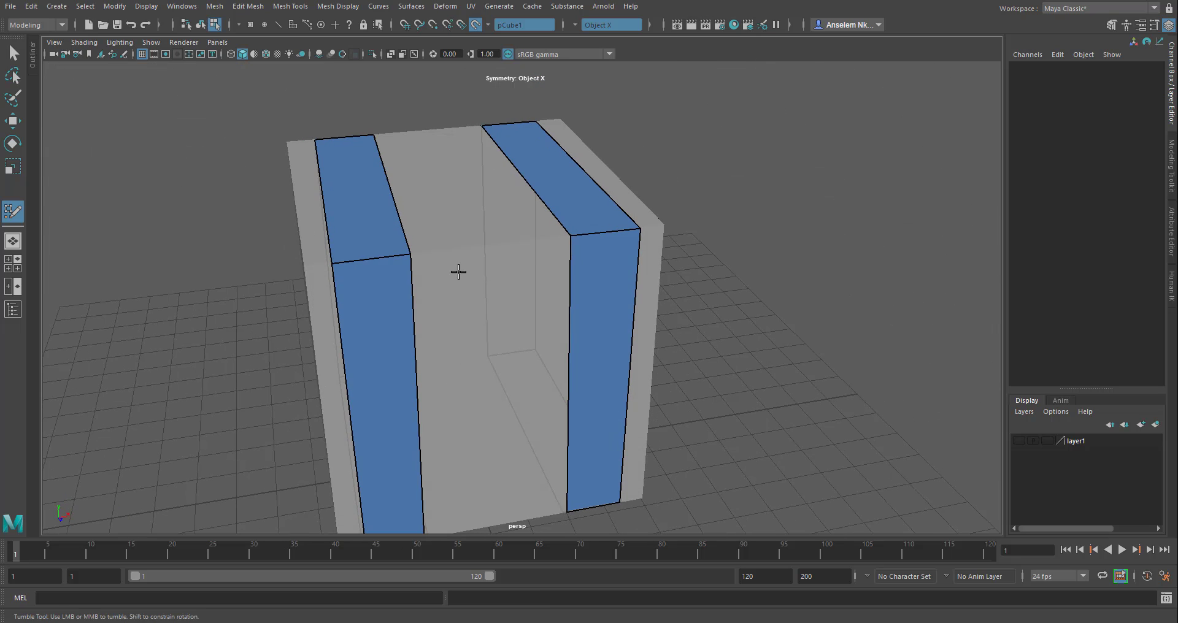
left_click(370, 260, "ctrl")
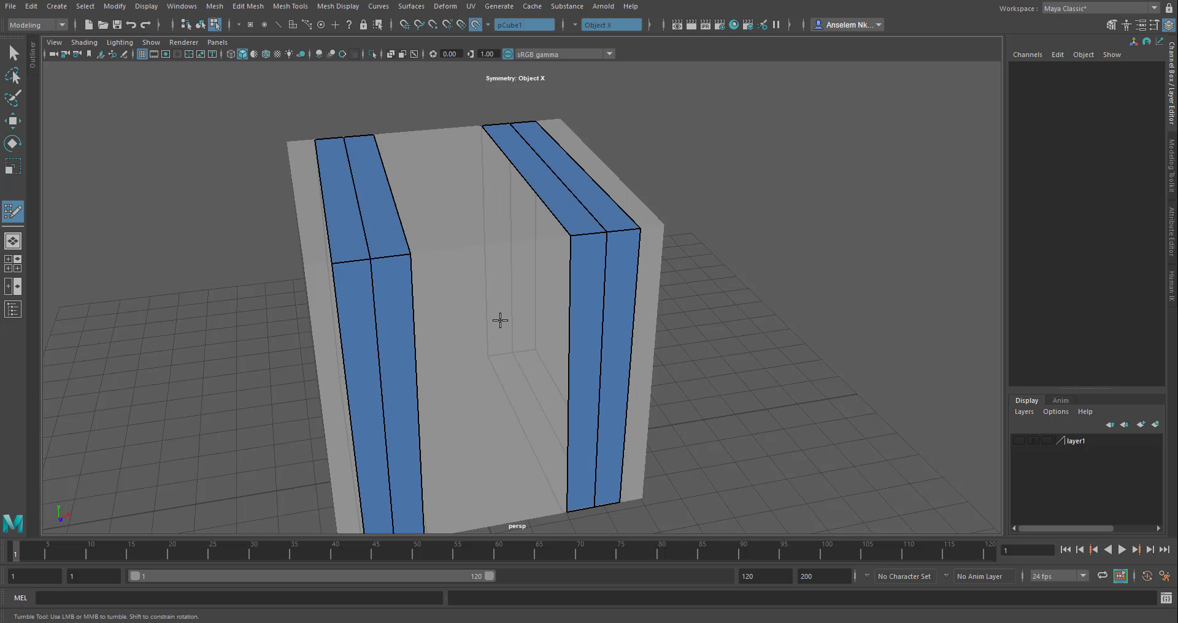
left_click_drag(476, 326, 376, 365, "alt")
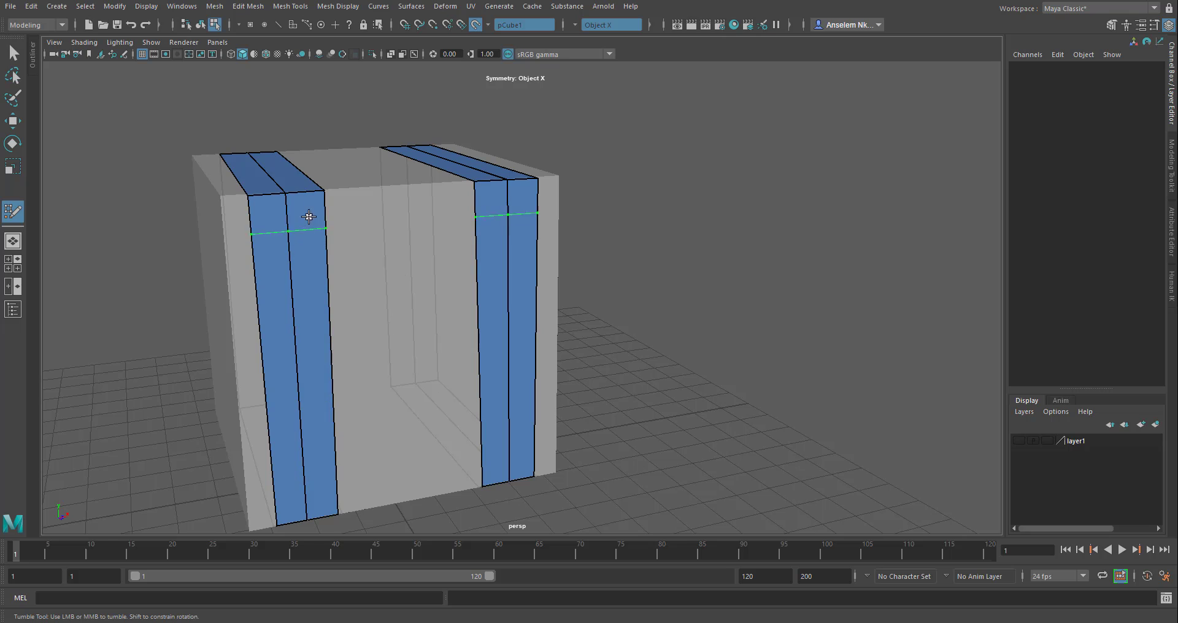
Undo the lengthwise edge loop so each strip is a single band of faces again.
key("ctrl+z")
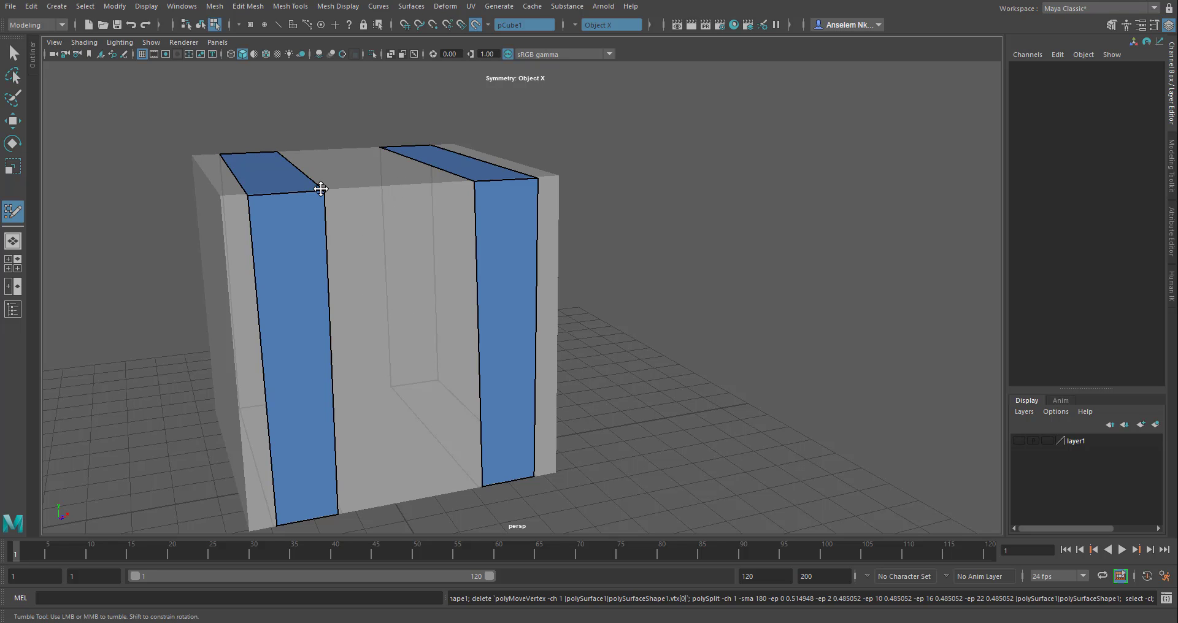
mouse_move(435, 398)
left_mouse_down("alt")
mouse_move(363, 331)
mouse_move(450, 388)
left_mouse_up("alt")
scroll(450, 387, "down", 1)
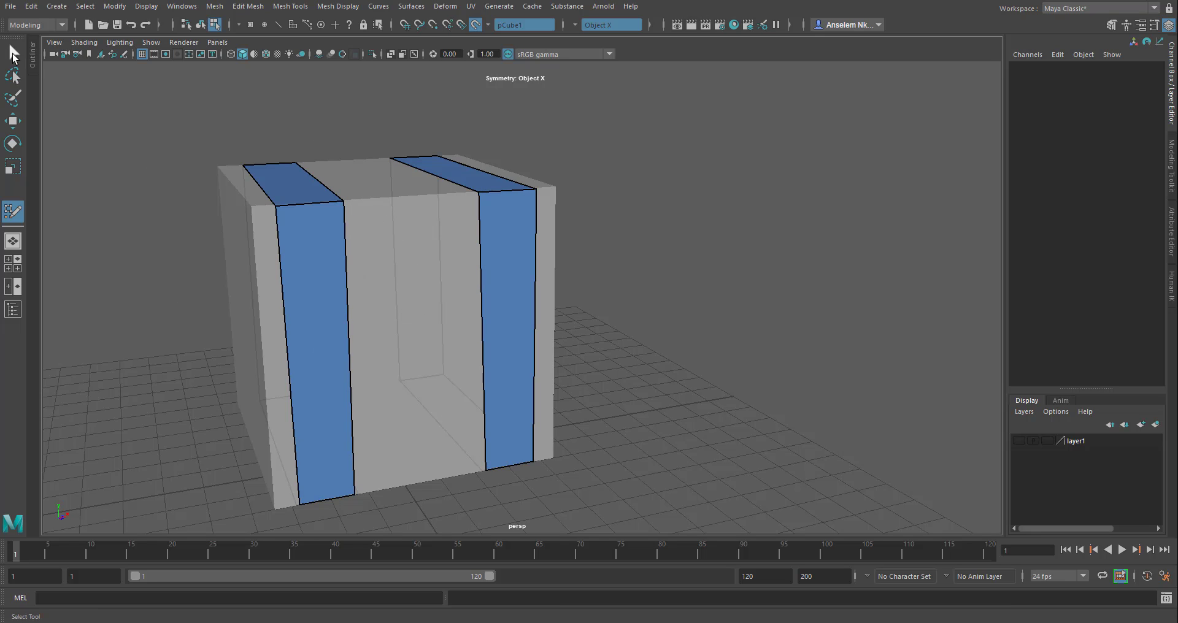
Return to Object Mode with the mesh selected and switch off Make Live on pCube1.
left_click(14, 56)
right_click_drag(314, 220, 376, 195)
left_click_drag(513, 274, 599, 326, "alt")
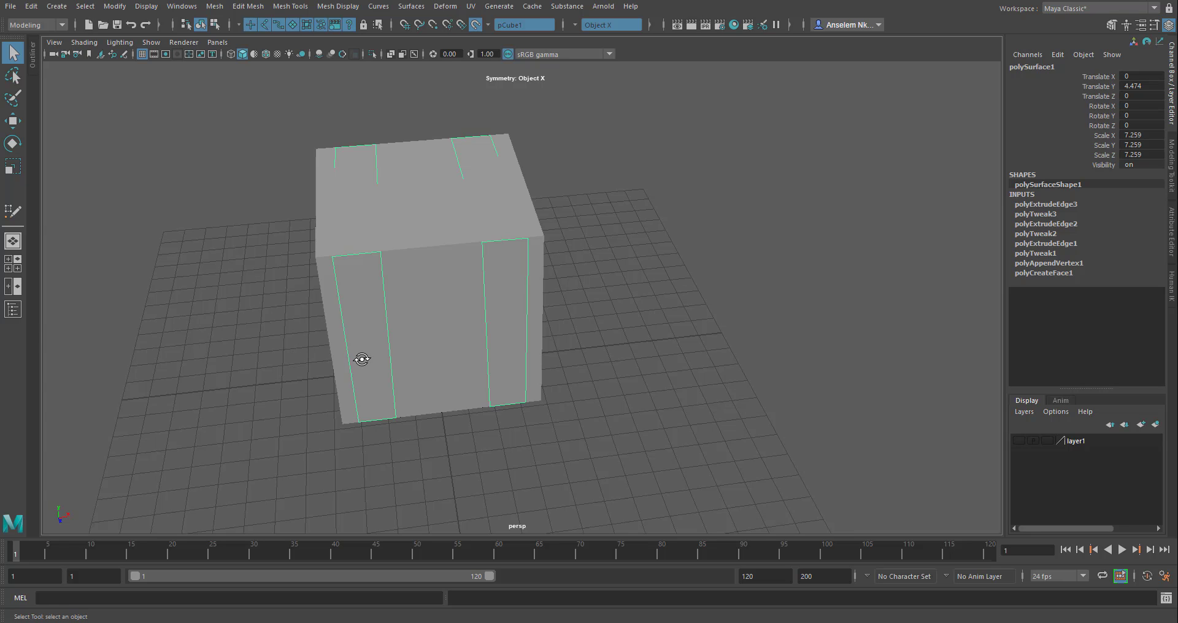
left_click_drag(360, 361, 394, 334, "alt")
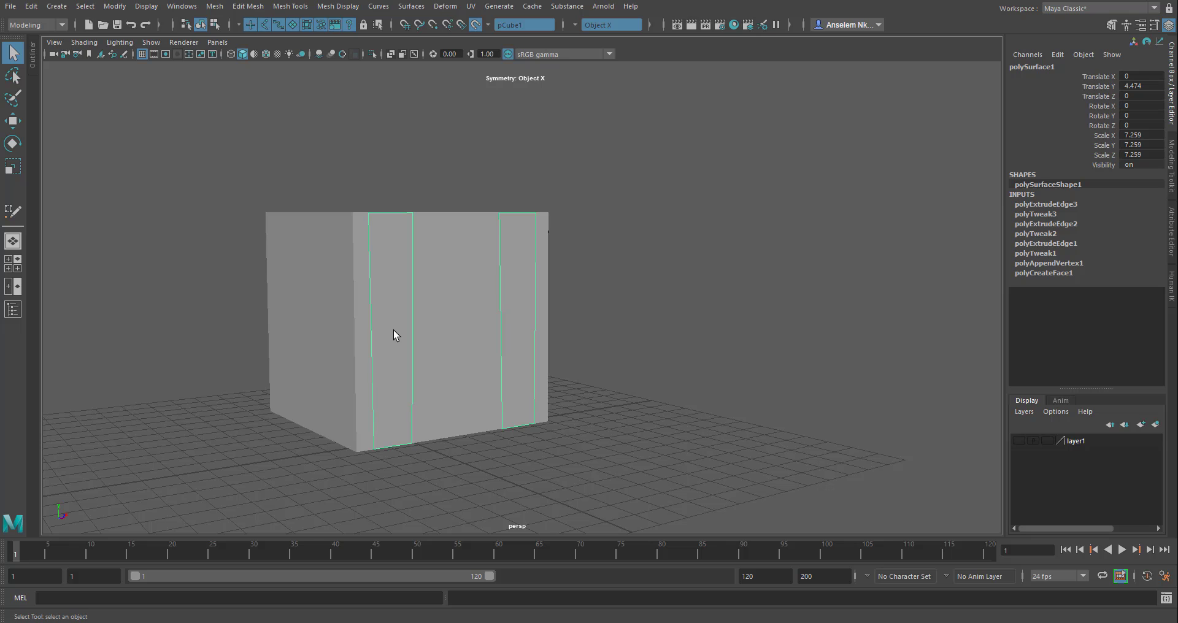
left_click_drag(521, 362, 481, 352, "alt")
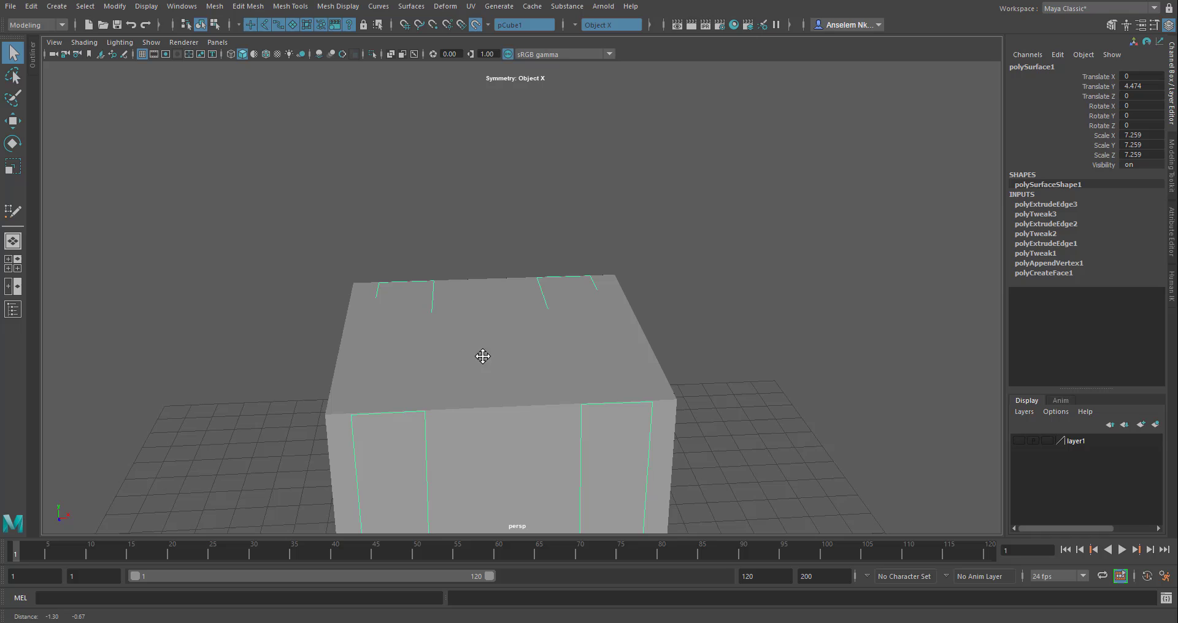
left_click(475, 25)
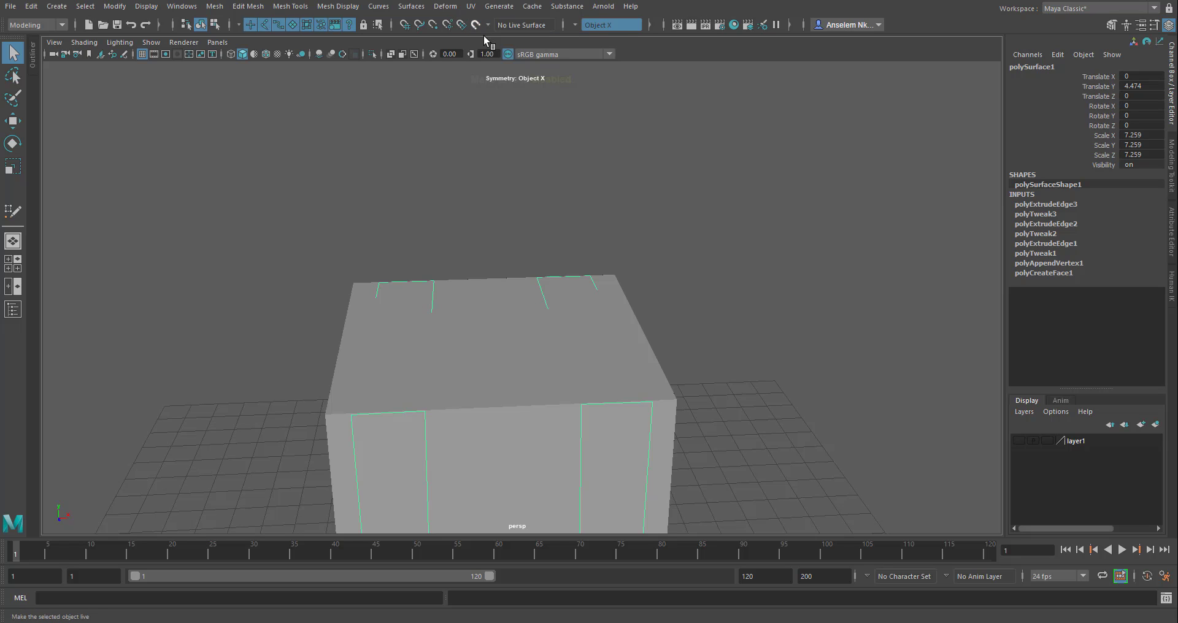
Select pCube1 and slide it along X to 11.959.
left_click(501, 411)
left_click_drag(545, 426, 313, 429, "alt")
key("w")
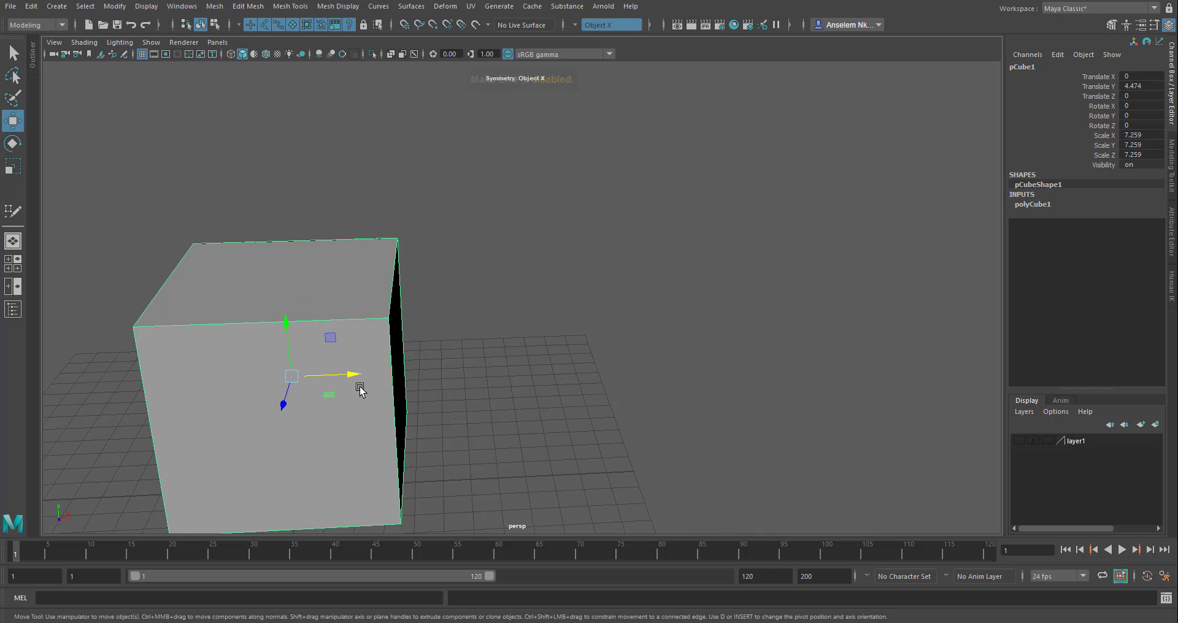
middle_click_drag(360, 391, 694, 424)
key("f")
key("bracketleft")
left_click_drag(661, 429, 429, 276, "alt")
Select the cube's top face in Face mode and turn symmetry off.
right_click(405, 228)
left_click(405, 260)
left_click(481, 344)
left_click_drag(494, 350, 358, 326, "alt")
left_click(575, 24)
left_click(594, 34)
Scale the top face and extrude it upward into a tall block.
key("r")
left_click_drag(362, 368, 227, 388)
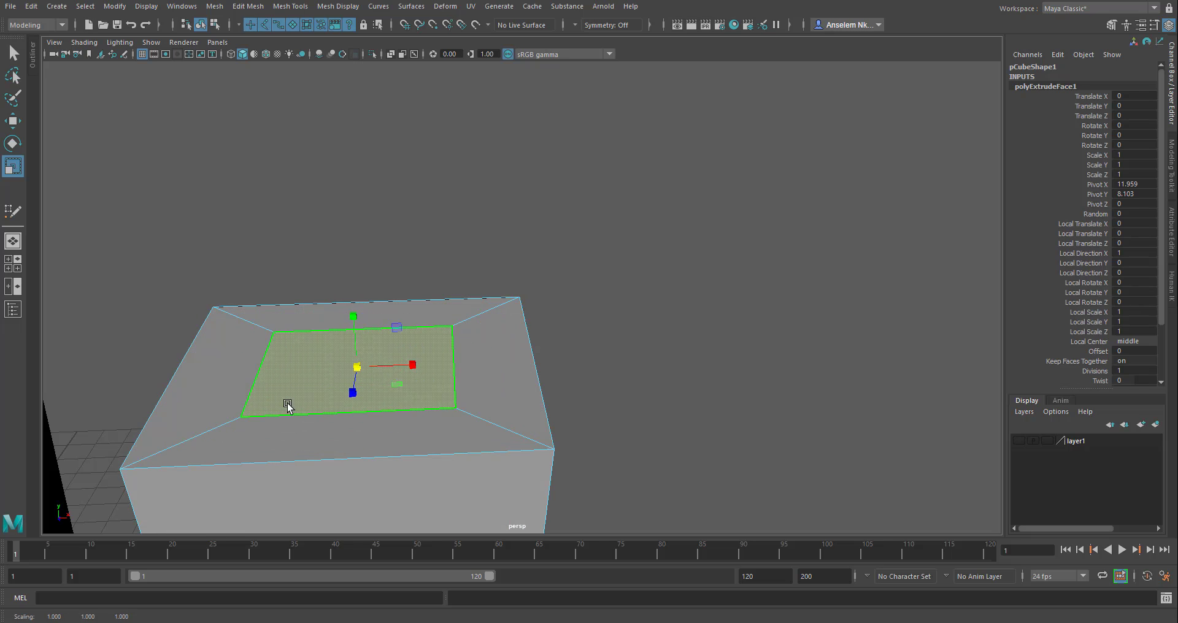
key("w")
left_click_drag(329, 395, 410, 315, "alt")
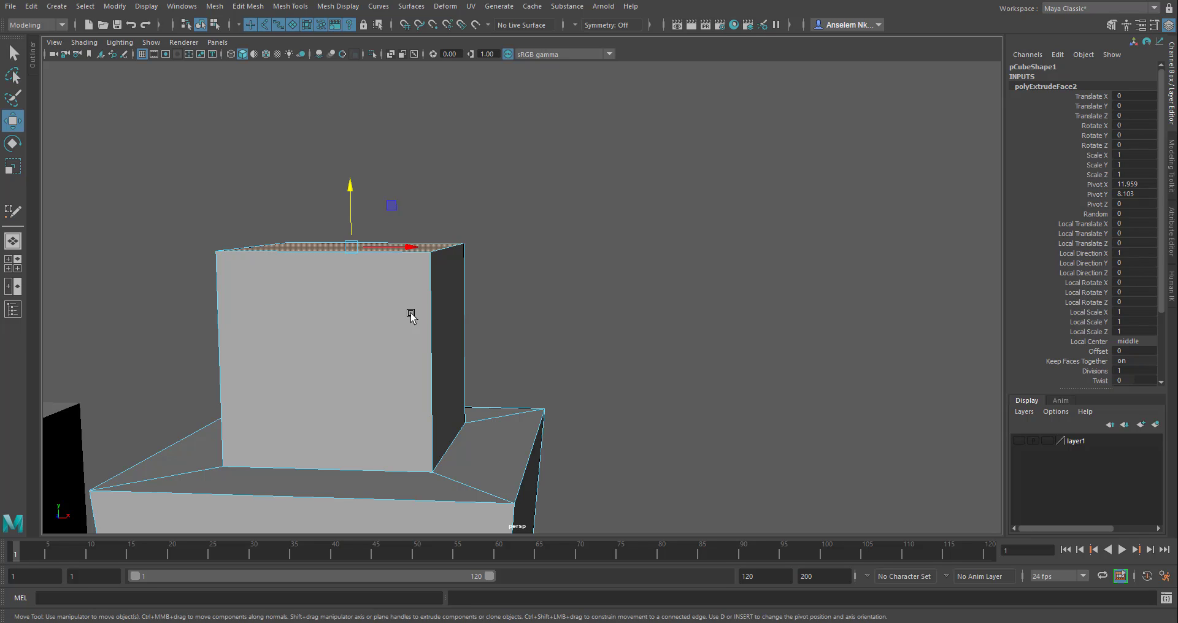
key("t")
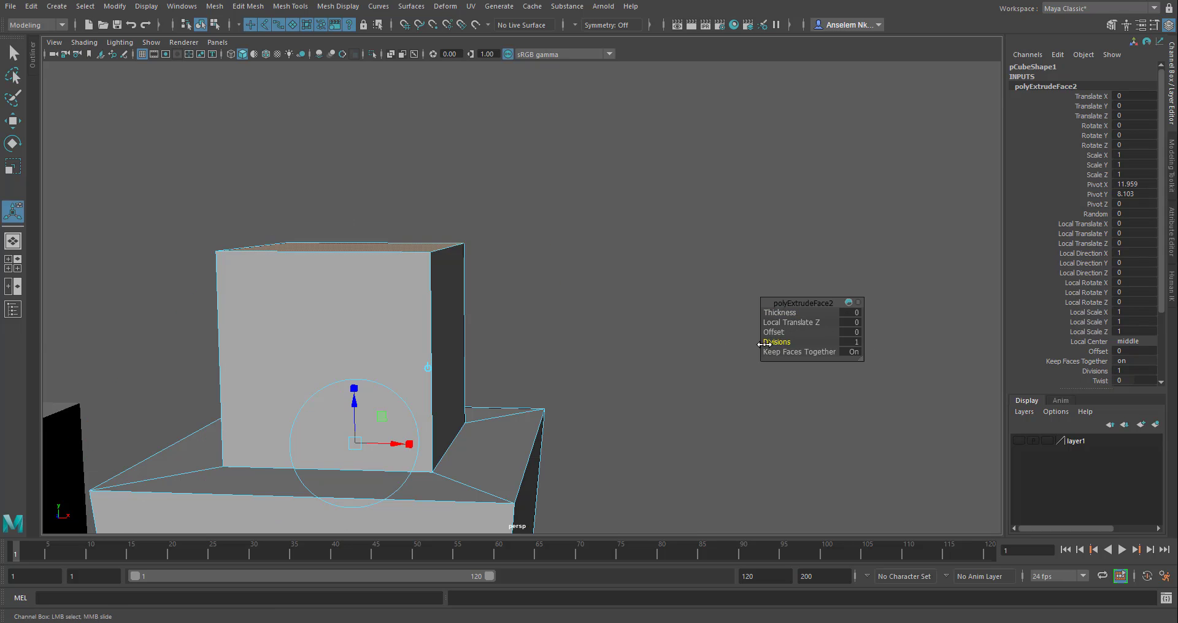
left_click_drag(789, 332, 790, 334)
key("ctrl+z")
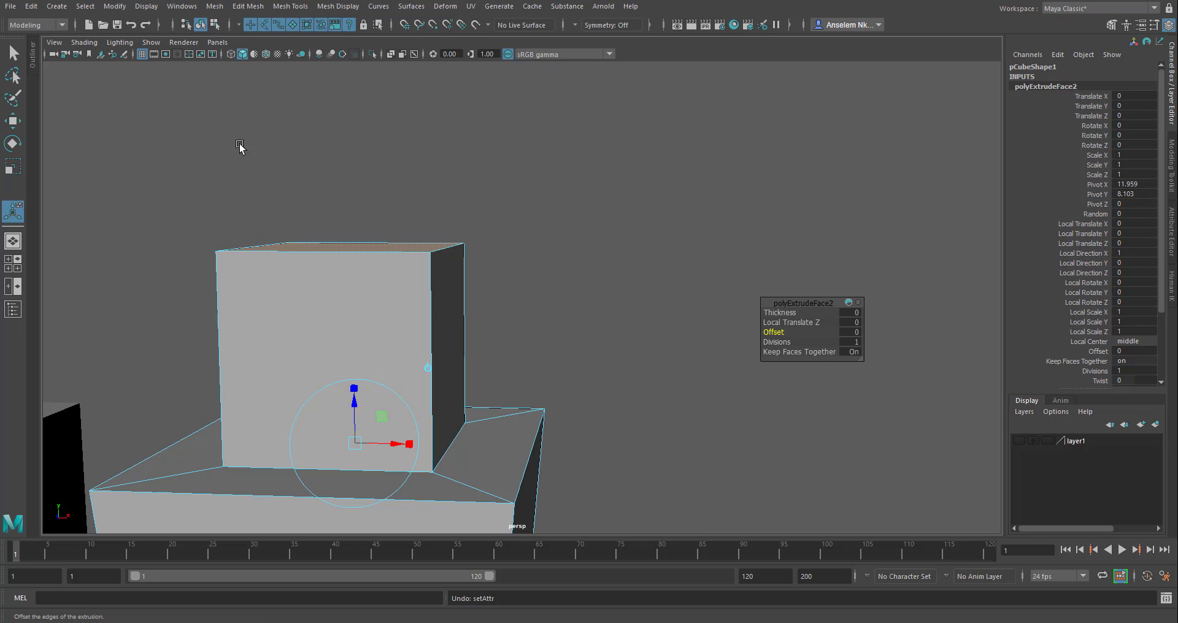
left_click(13, 121)
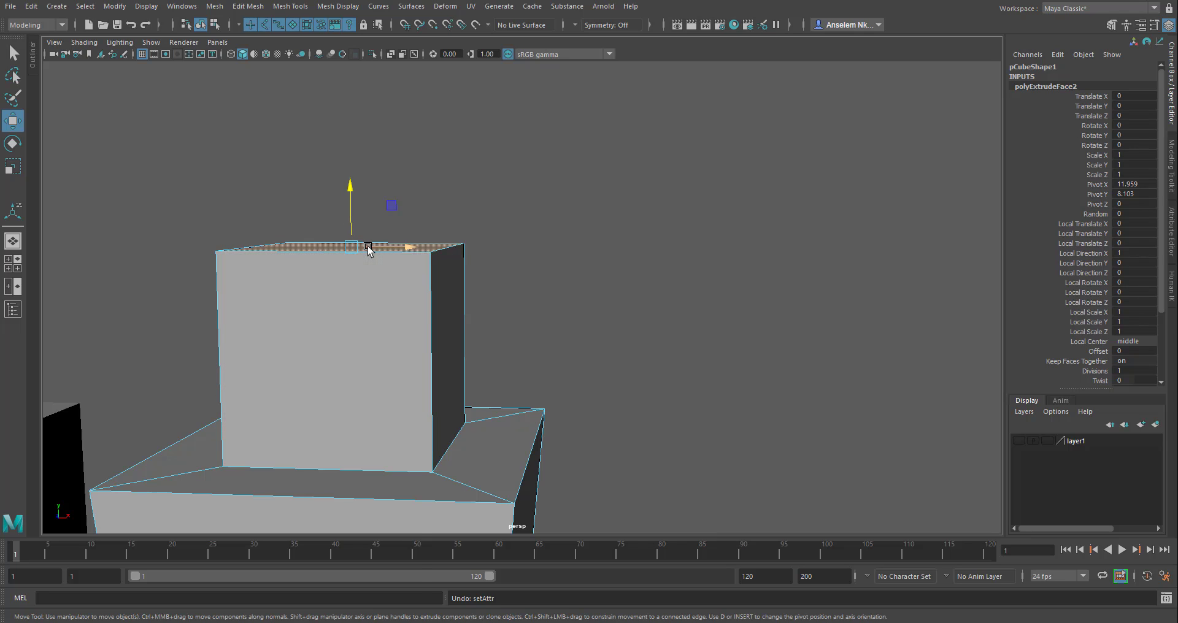
In Object Mode, marquee-select the cube and both pillars and delete them.
right_click_drag(370, 265, 423, 229)
scroll(532, 423, "down", 5)
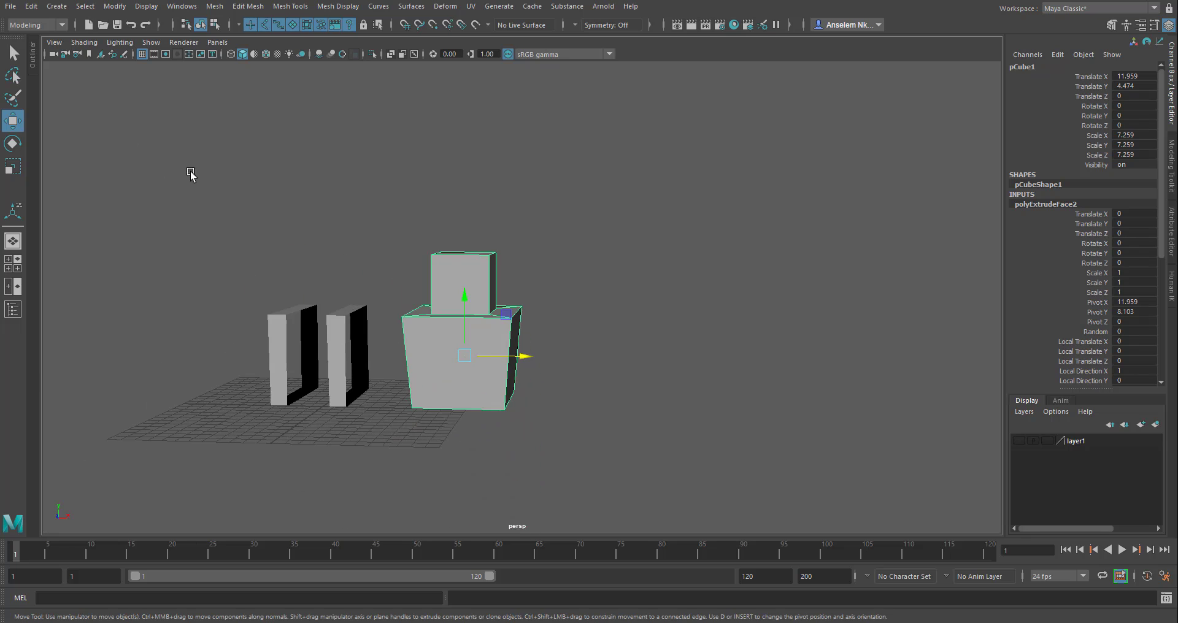
left_click_drag(190, 176, 561, 469)
key("Delete")
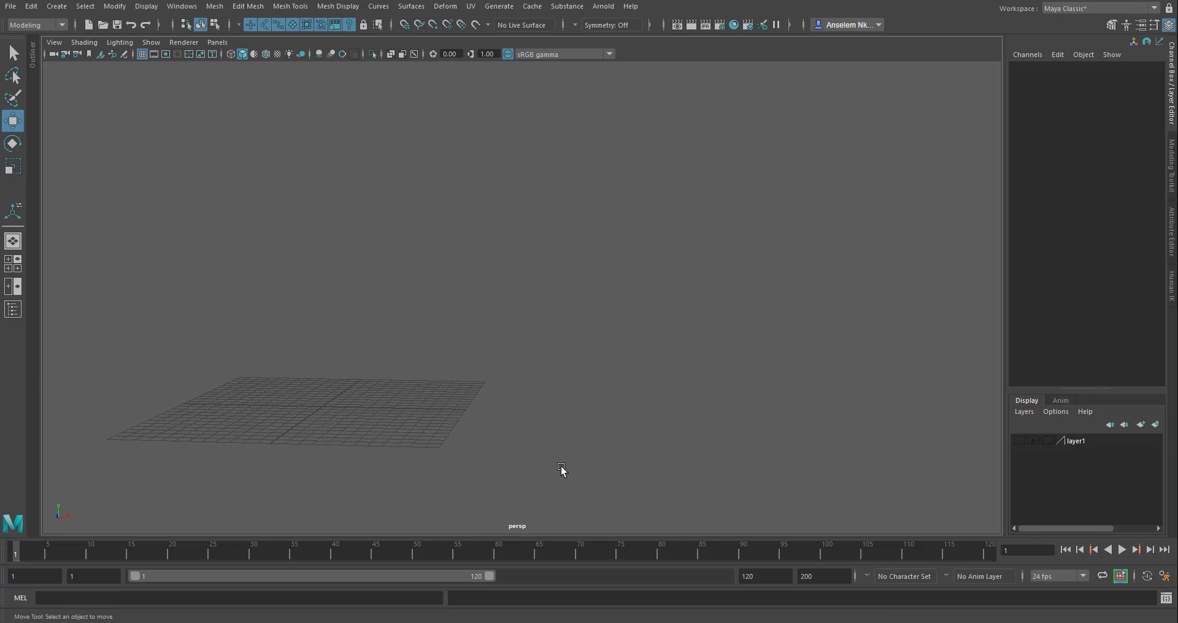
Make layer1 visible so the BasicHead bust appears in the scene.
left_click(1020, 441)
scroll(506, 502, "down", 6)
scroll(432, 249, "up", 3)
Select the BasicHead mesh and zoom and pan to frame it higher in the view.
left_click(432, 248)
scroll(414, 320, "up", 3)
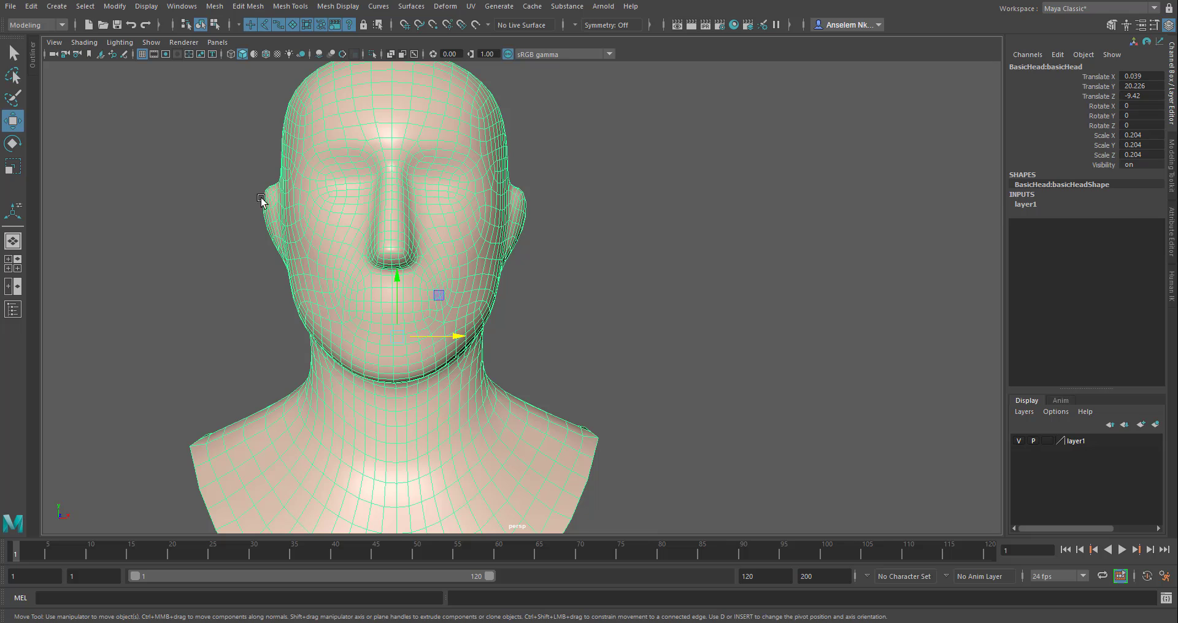
scroll(318, 149, "up", 5)
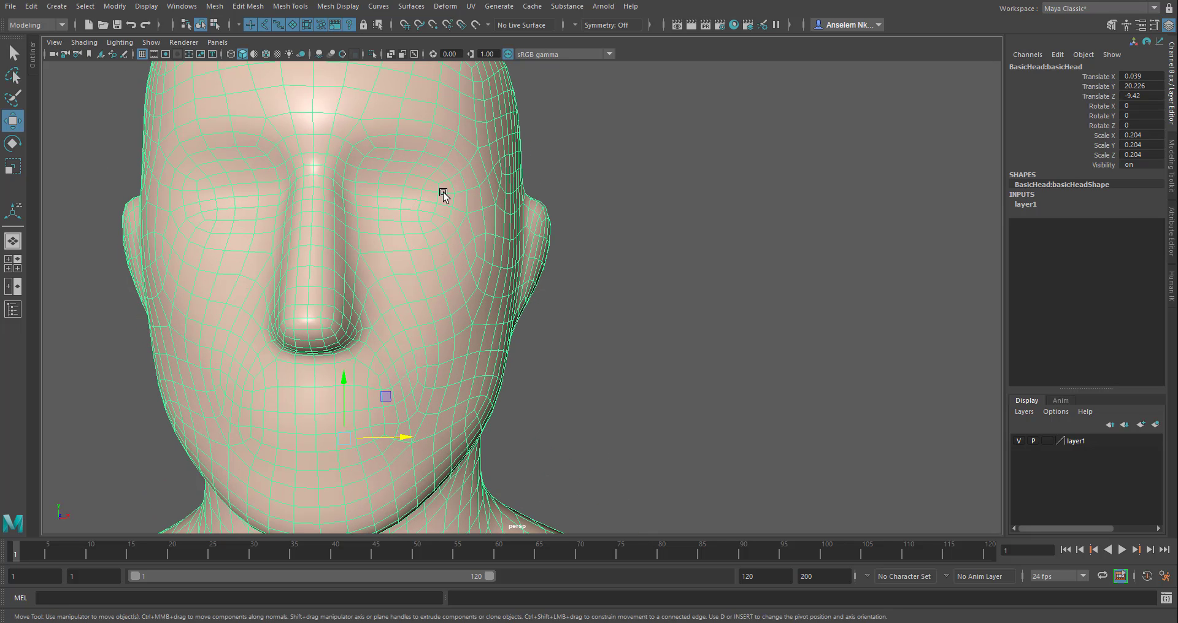
scroll(371, 278, "down", 4)
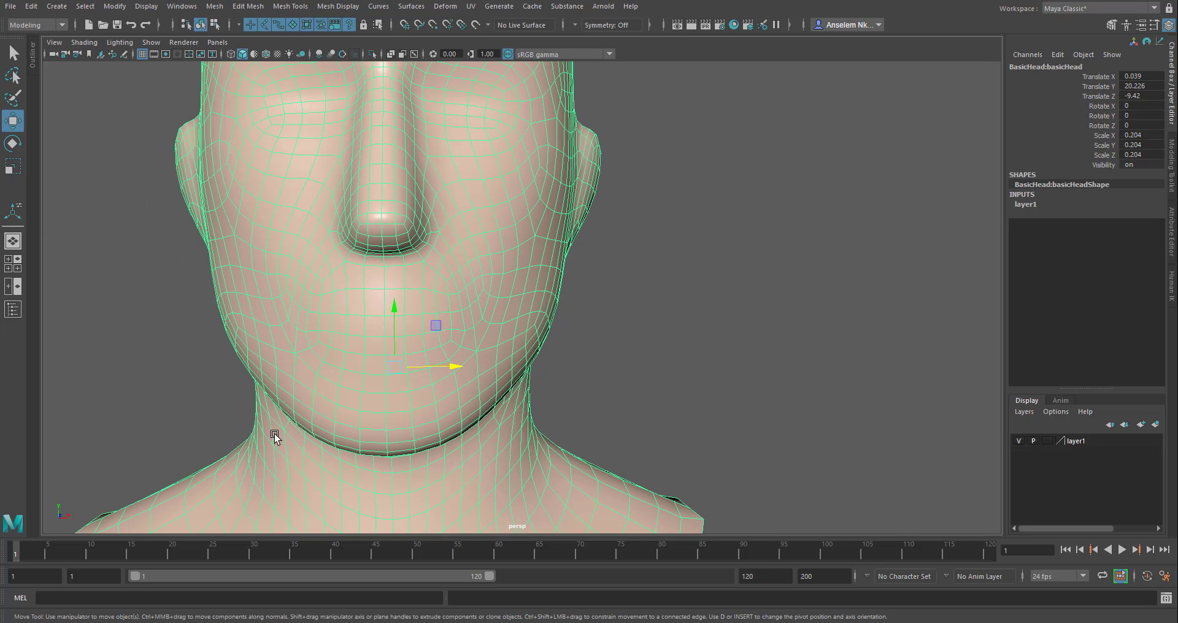
scroll(315, 309, "up", 3)
scroll(315, 308, "down", 4)
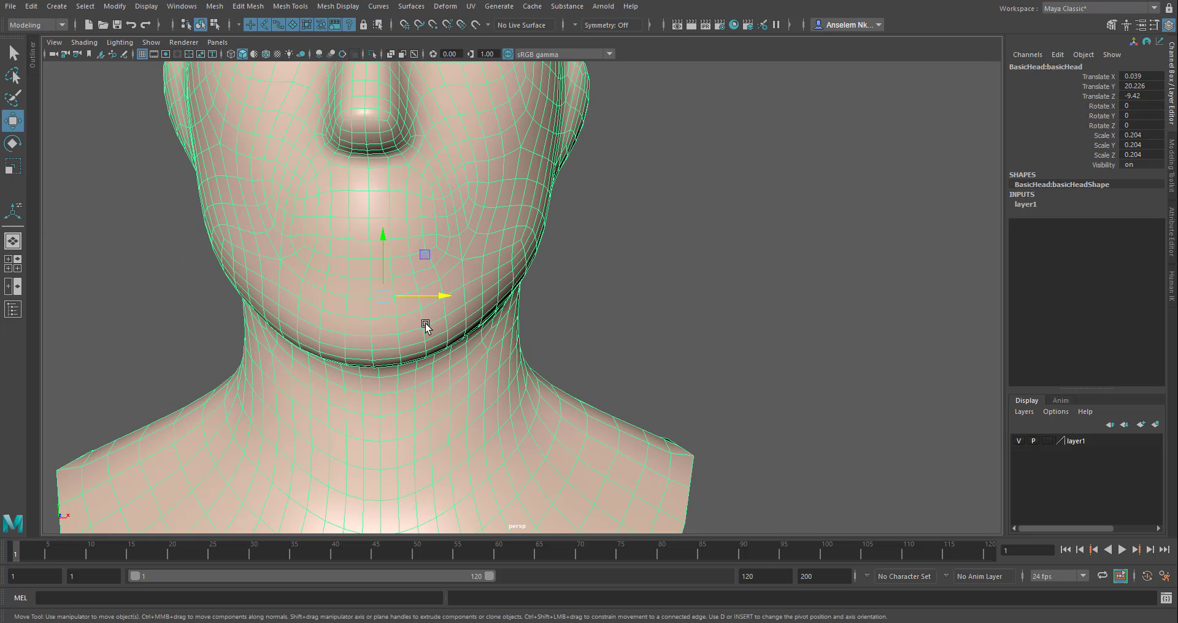
scroll(429, 315, "up", 4)
scroll(424, 278, "down", 3)
scroll(424, 277, "up", 3)
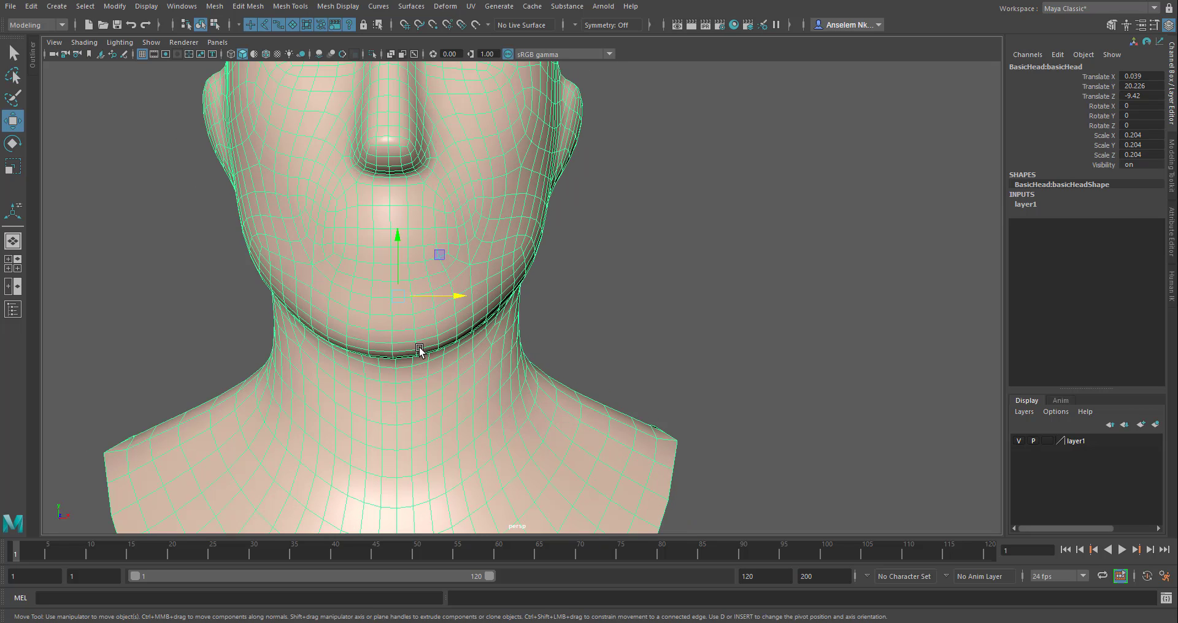
scroll(420, 350, "down", 4)
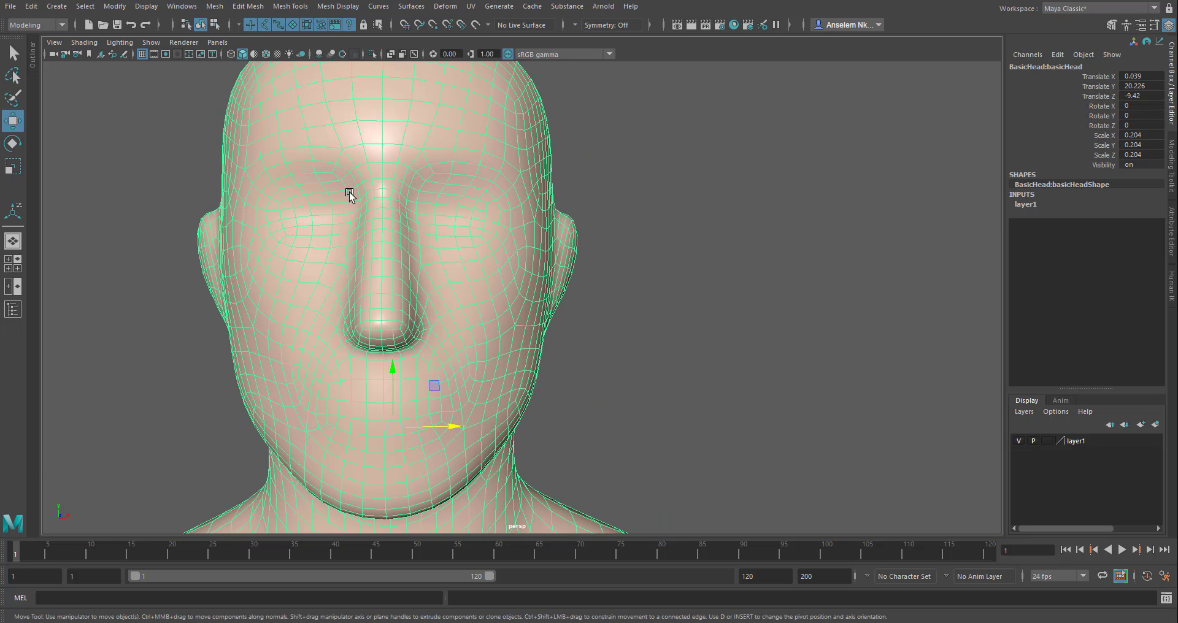
scroll(454, 282, "down", 3)
middle_click_drag(373, 244, 311, 202, "alt")
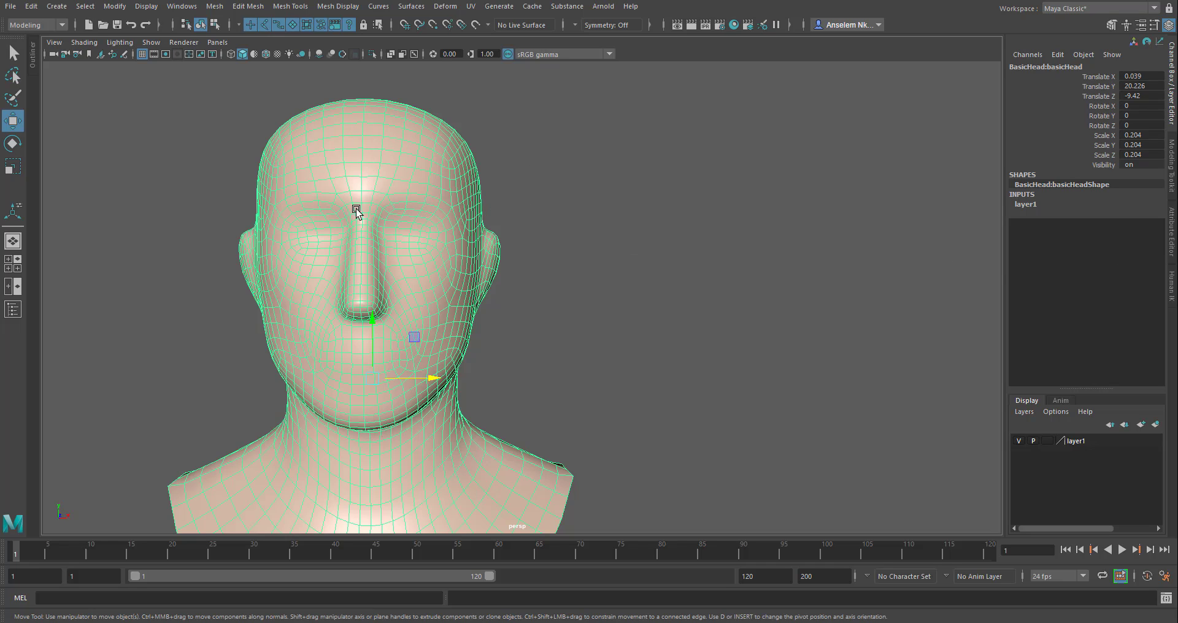
Set Modeling Toolkit symmetry to Topology from the head's centre edge below the nose, then switch to face selection.
left_click(1111, 26)
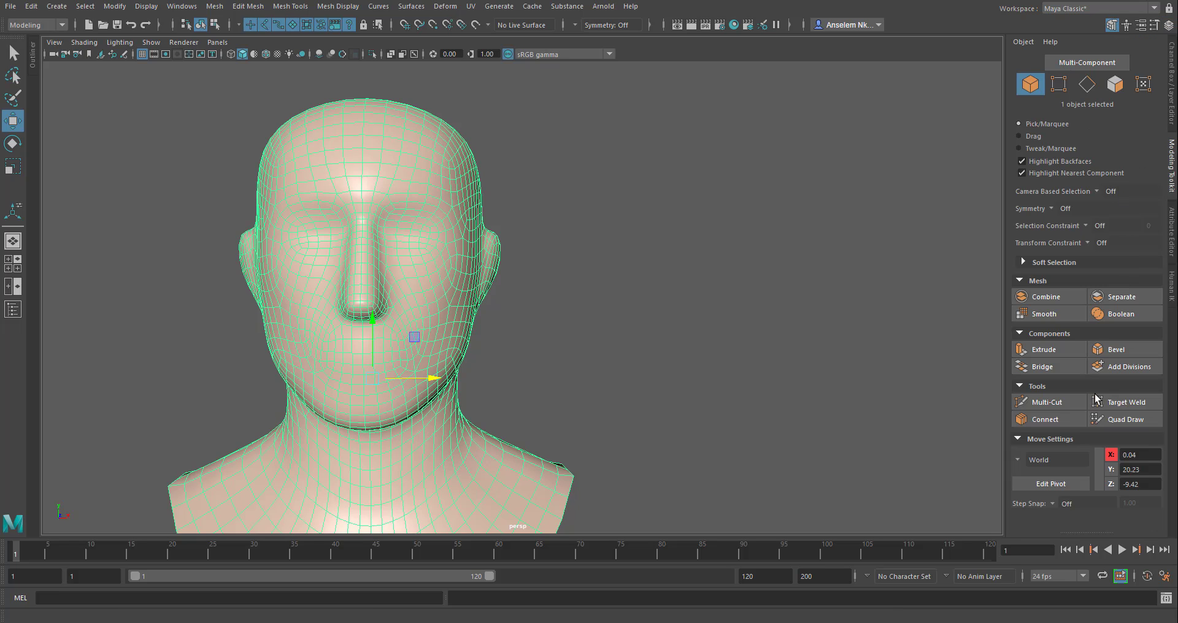
left_click(1054, 209)
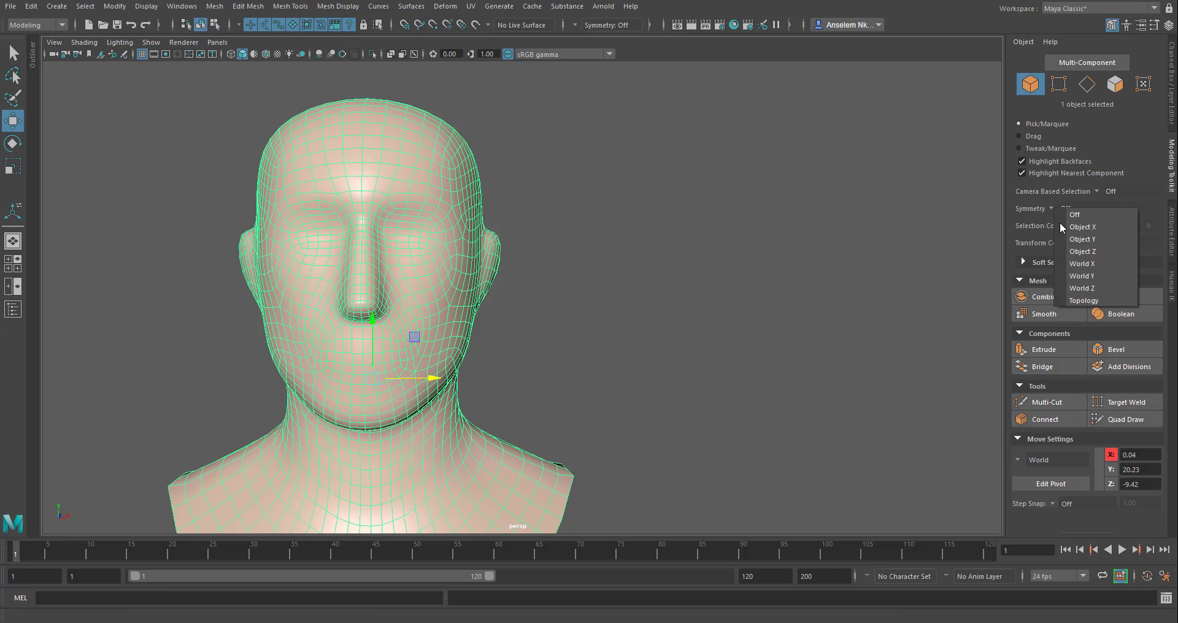
left_click(1083, 301)
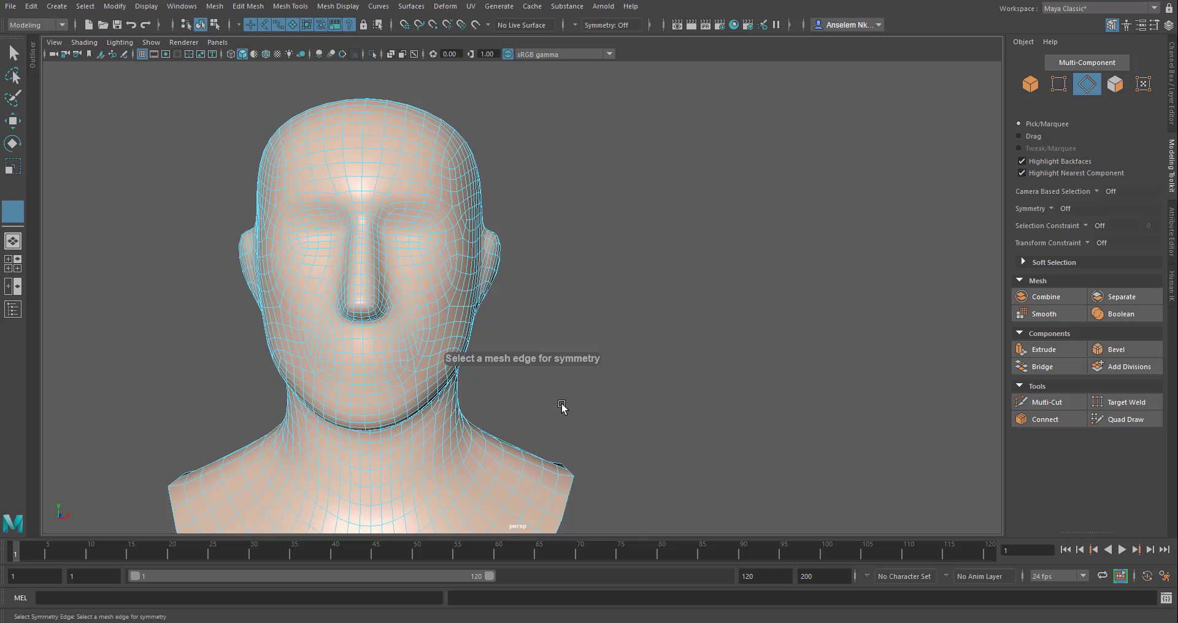
scroll(684, 360, "up", 3)
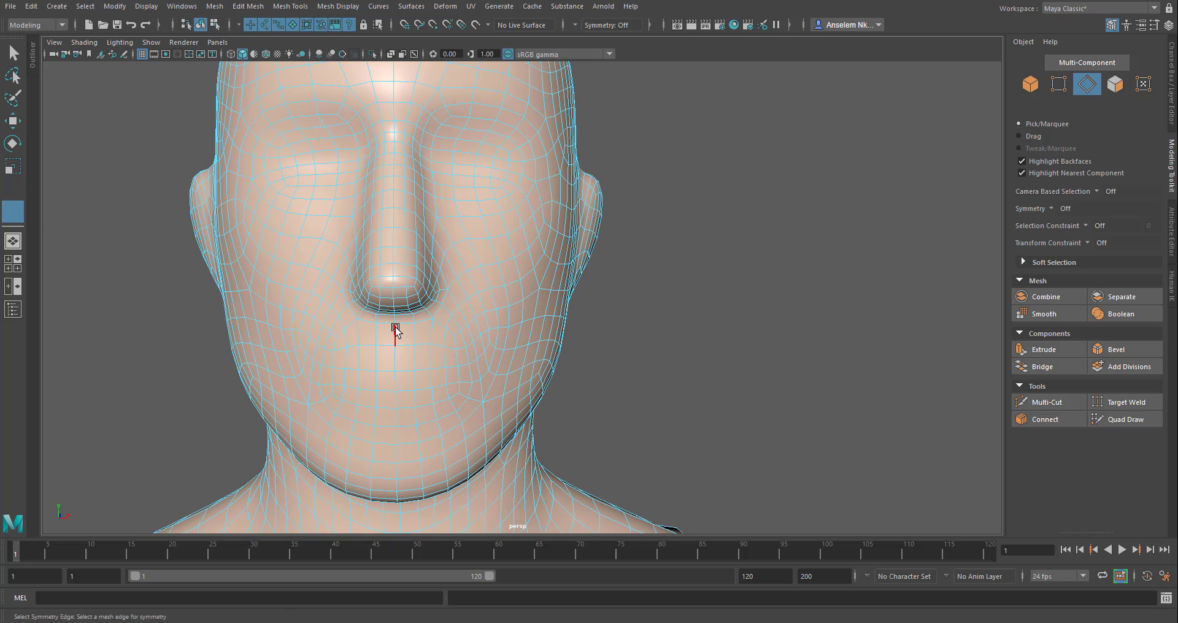
left_click(395, 329)
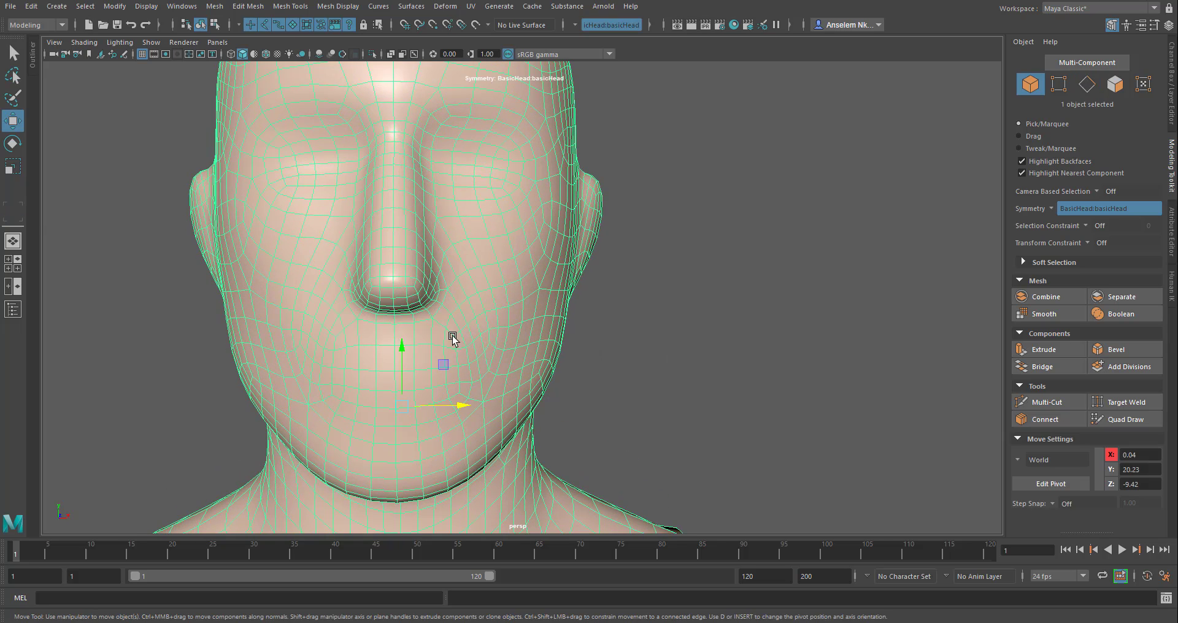
scroll(504, 189, "down", 3)
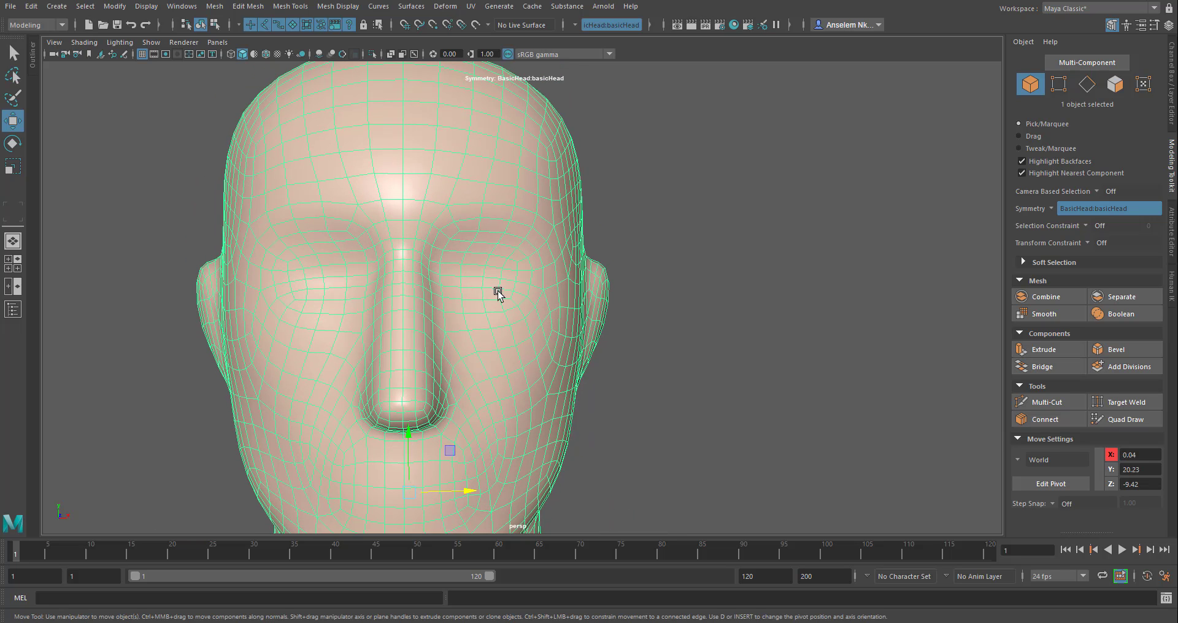
right_click_drag(487, 125, 490, 160)
Drag a mirrored brow face pair down to the cheeks, then an eye-area pair up onto the outer brows.
left_click(446, 222)
middle_click_drag(446, 222, 465, 317)
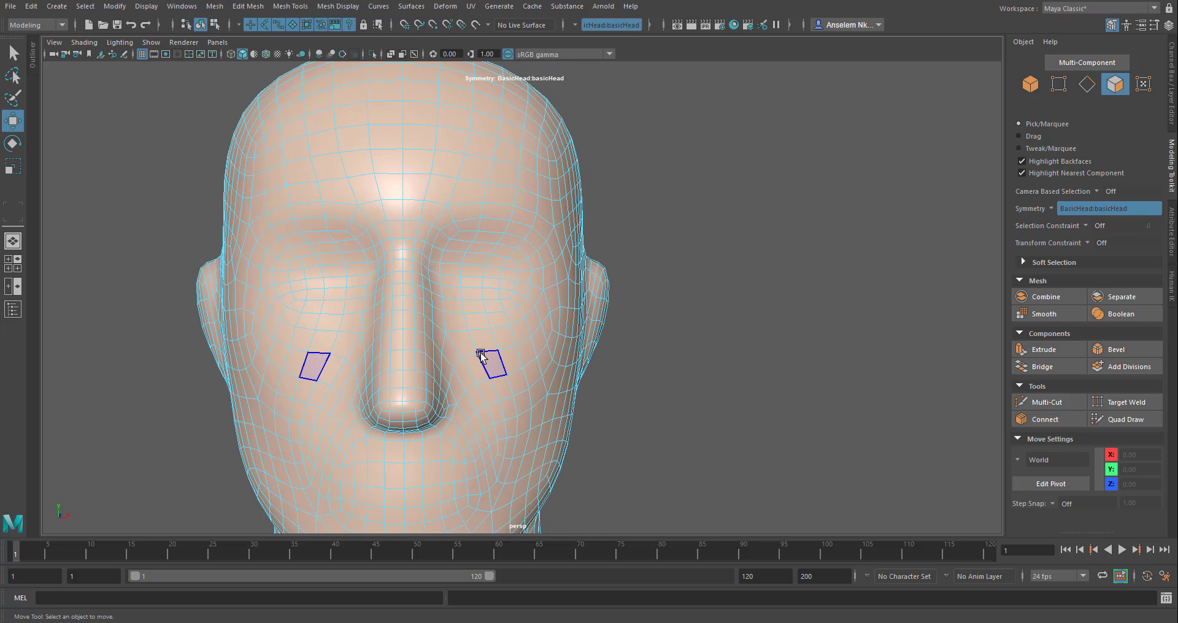
left_click(500, 292)
left_click(508, 258)
left_click(495, 318)
left_click(471, 295)
left_click(477, 322)
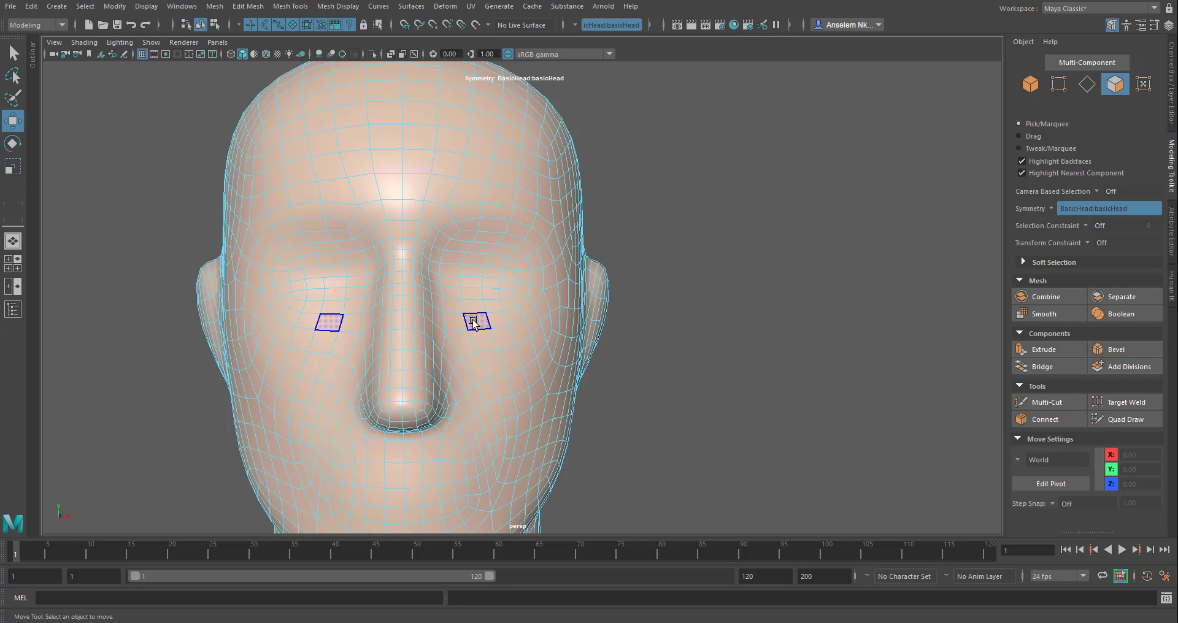
middle_click_drag(472, 322, 536, 277)
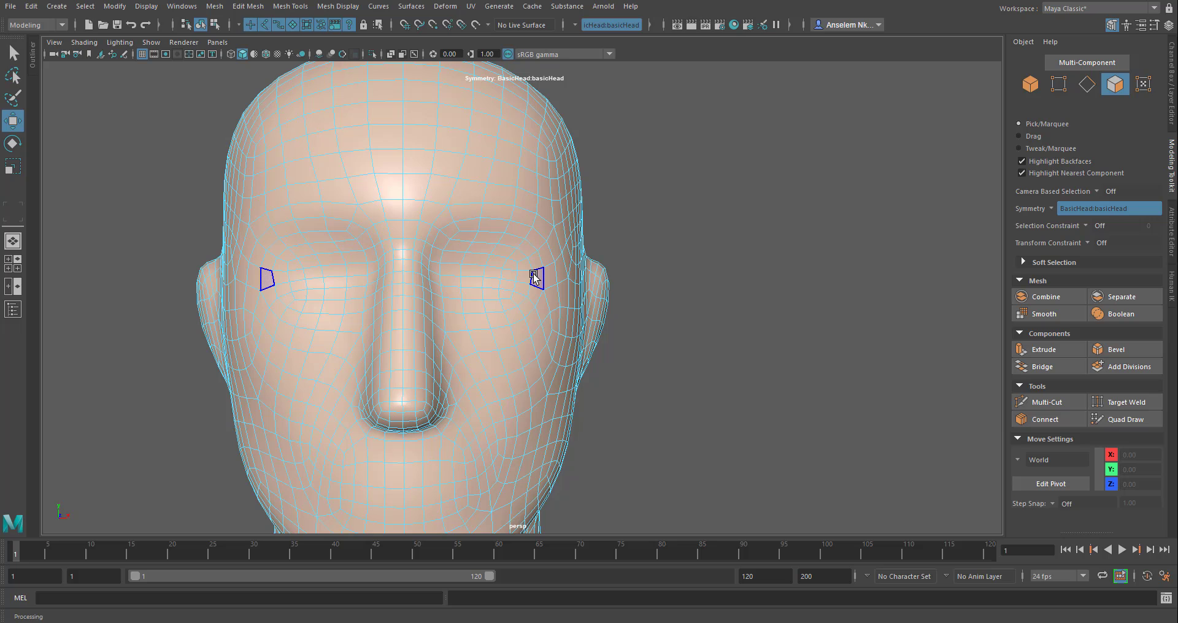
Return to Object Mode and toggle off layer1's visibility in the Layer Editor to hide the head.
scroll(533, 277, "down", 3)
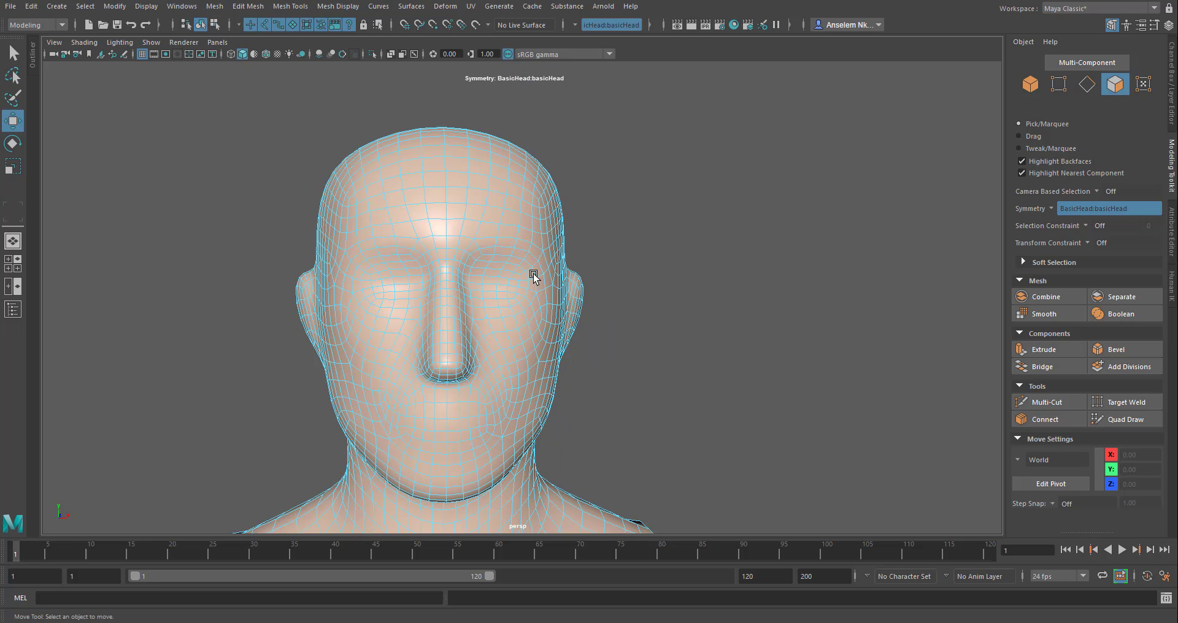
right_click_drag(473, 240, 508, 199)
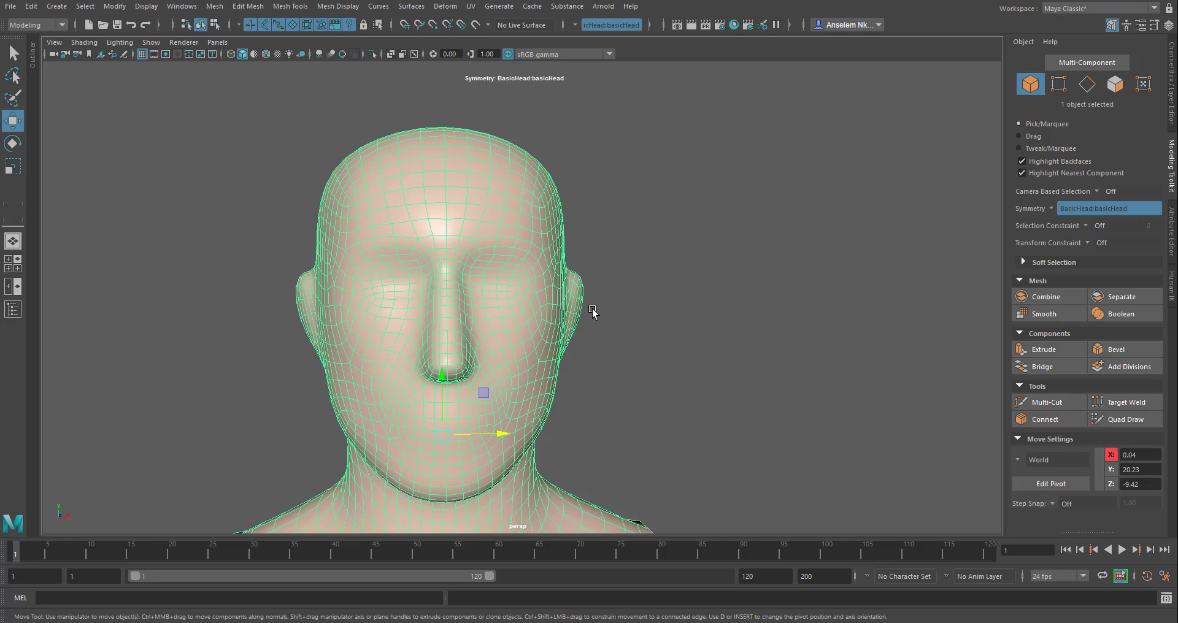
scroll(630, 289, "down", 2)
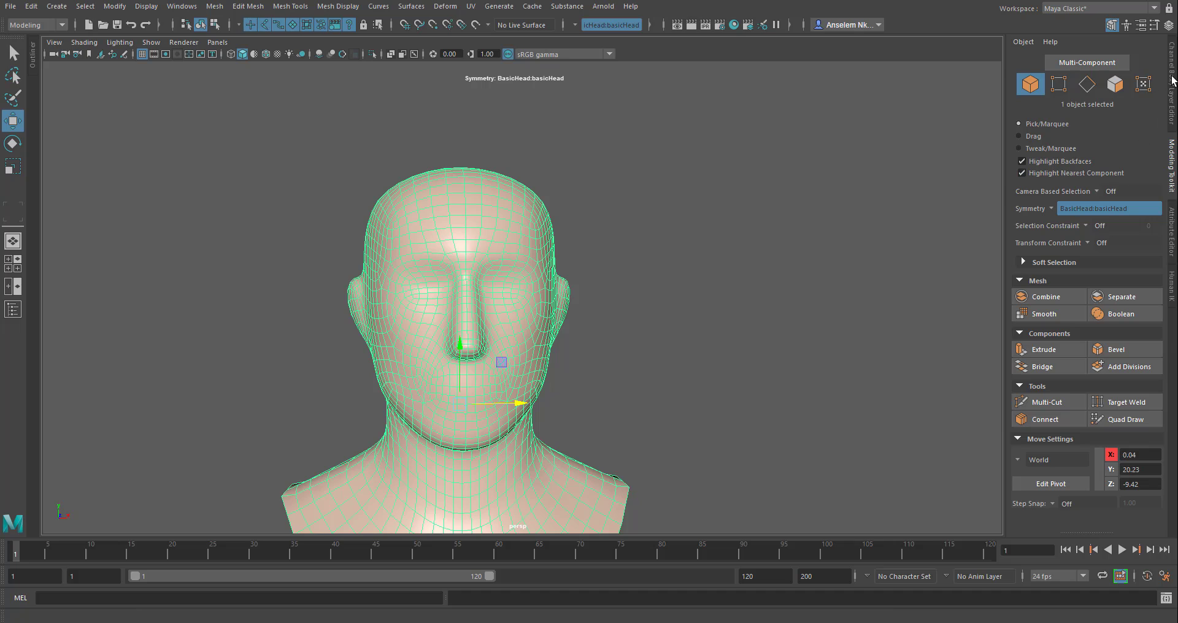
left_click(1171, 80)
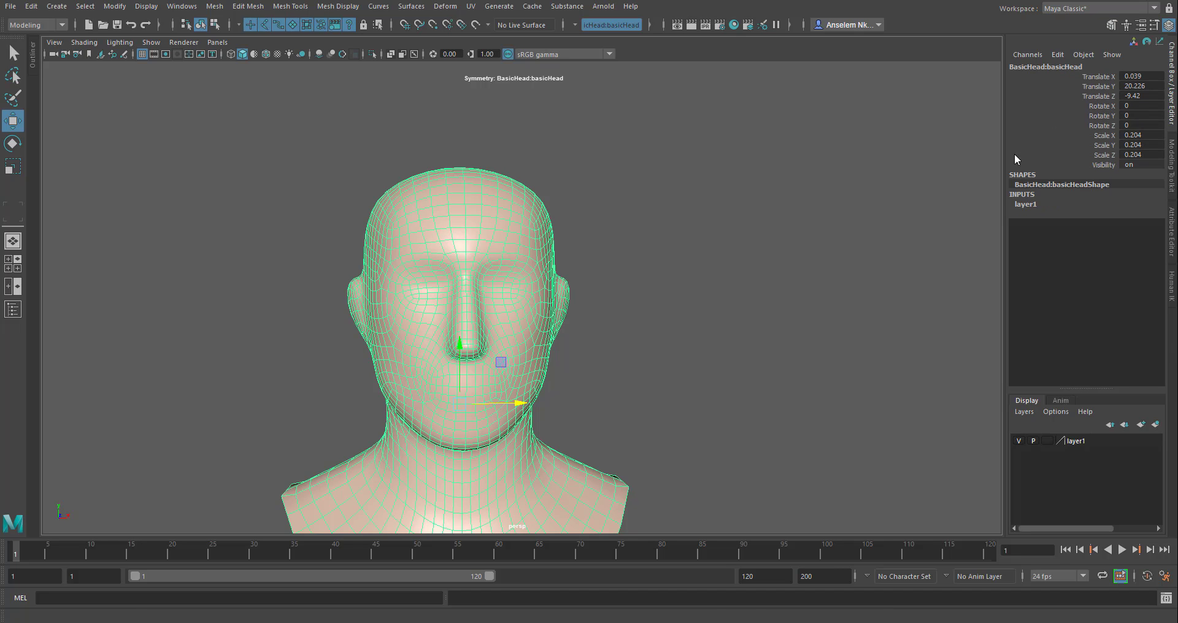
left_click(1020, 440)
left_click_drag(452, 421, 560, 463, "alt")
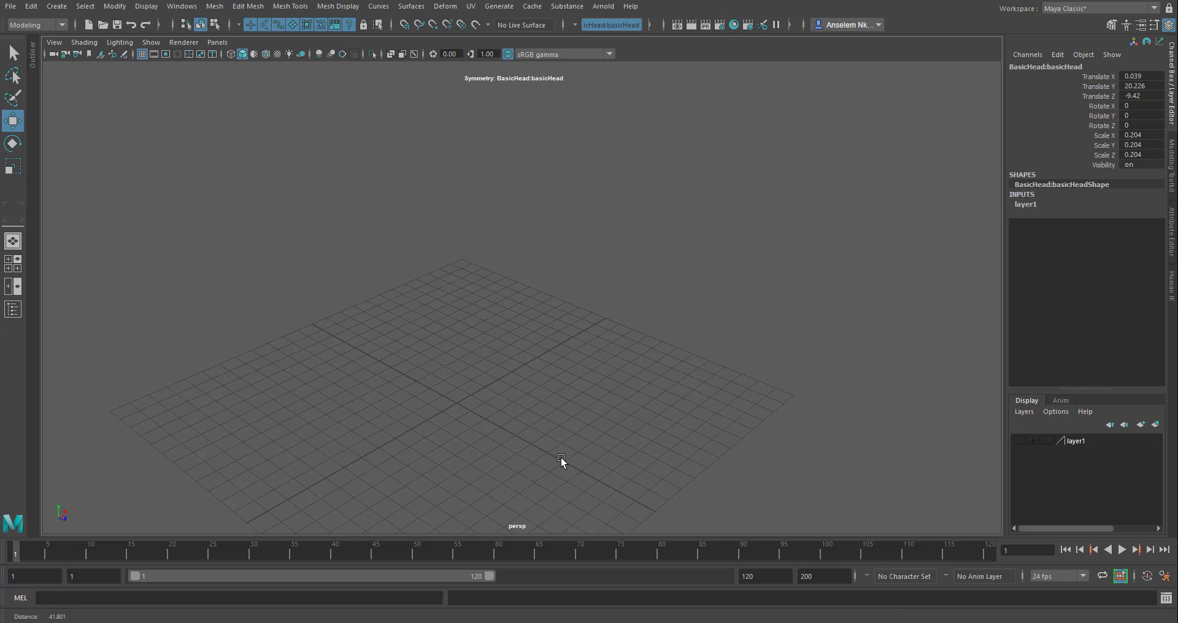
Deselect everything from the viewport marking menu.
right_click(487, 346)
left_click(539, 362)
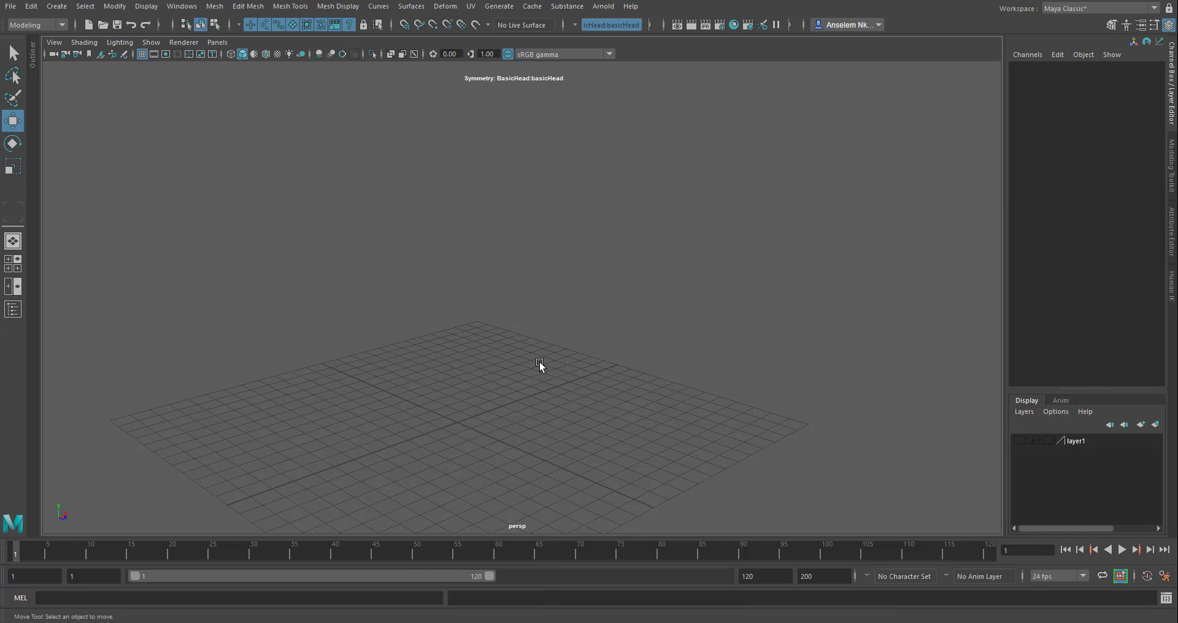